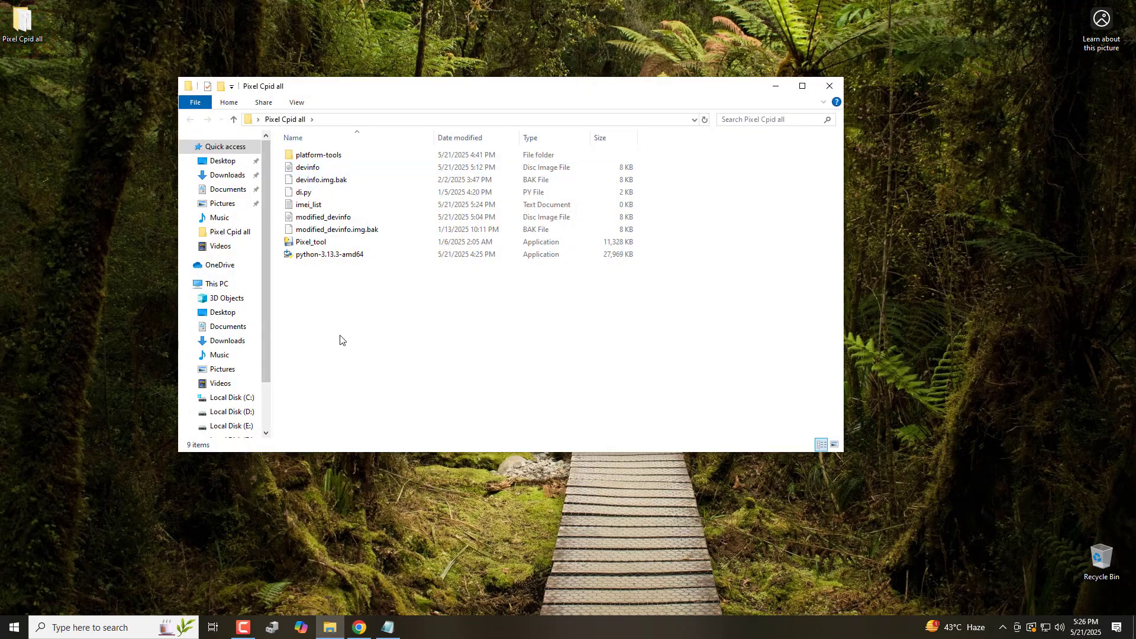
Step: Check that the imei_list file is empty in Notepad, then launch Pixel_tool
{"action": "double_click", "coordinate": [308, 204]}
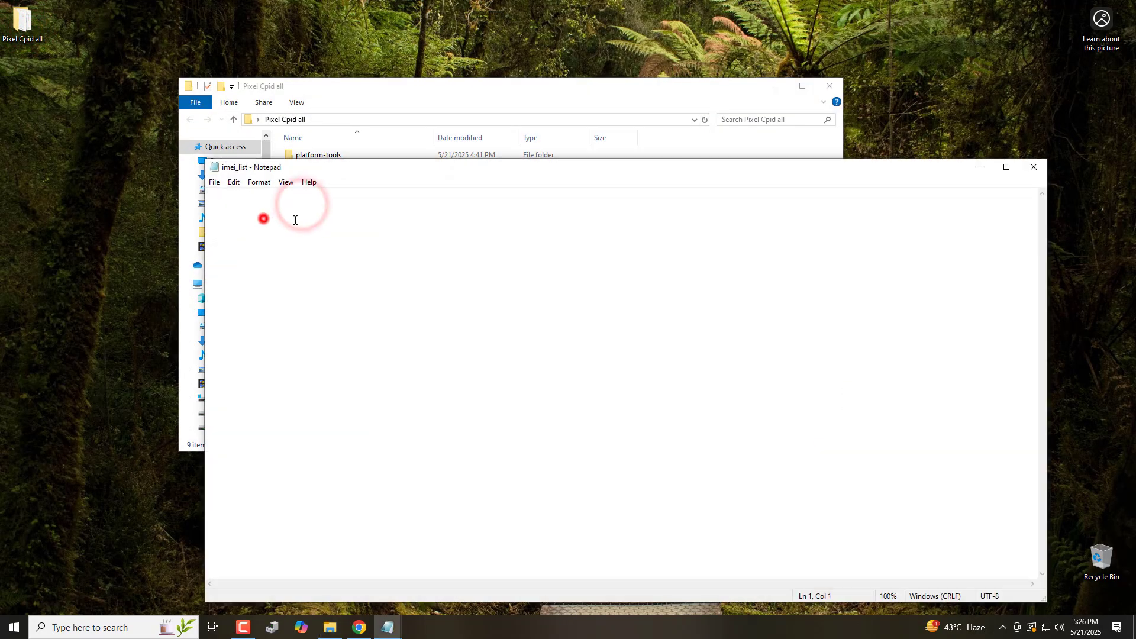
{"action": "left_click", "coordinate": [1033, 168]}
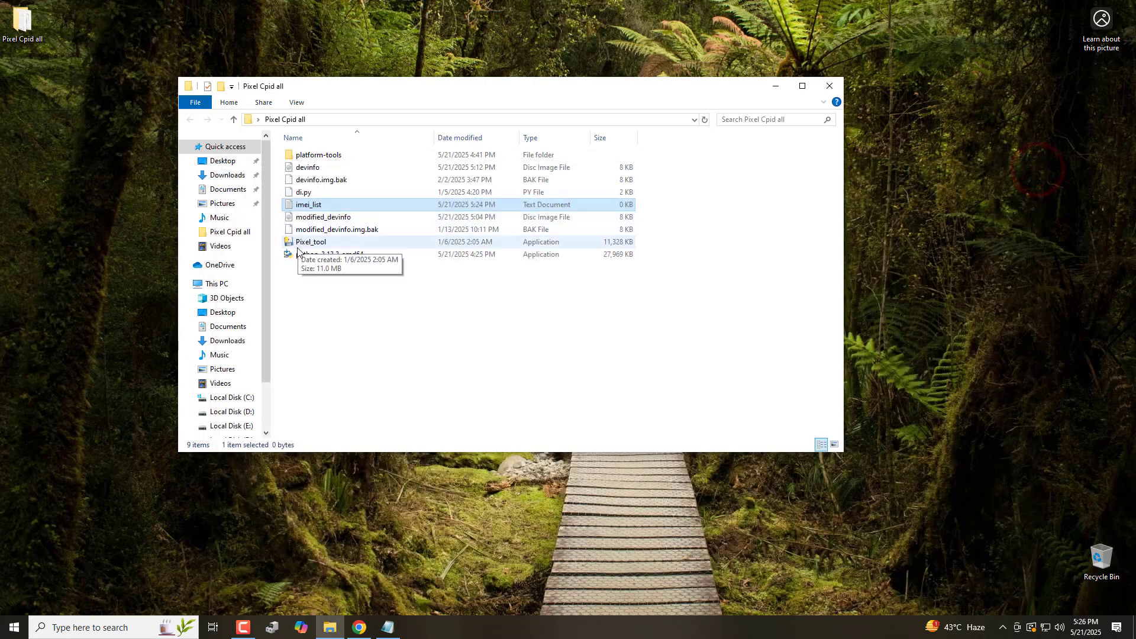
{"action": "double_click", "coordinate": [302, 242]}
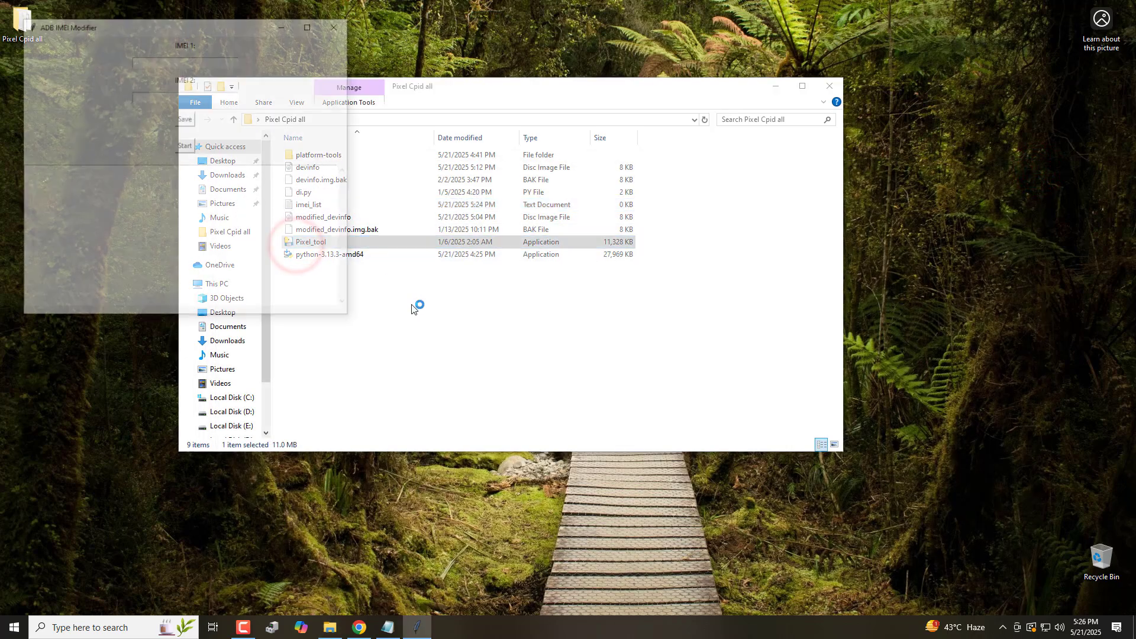
Step: Enter IMEI 1 and IMEI 2 and save both to imei_list.txt
{"action": "left_click", "coordinate": [155, 61]}
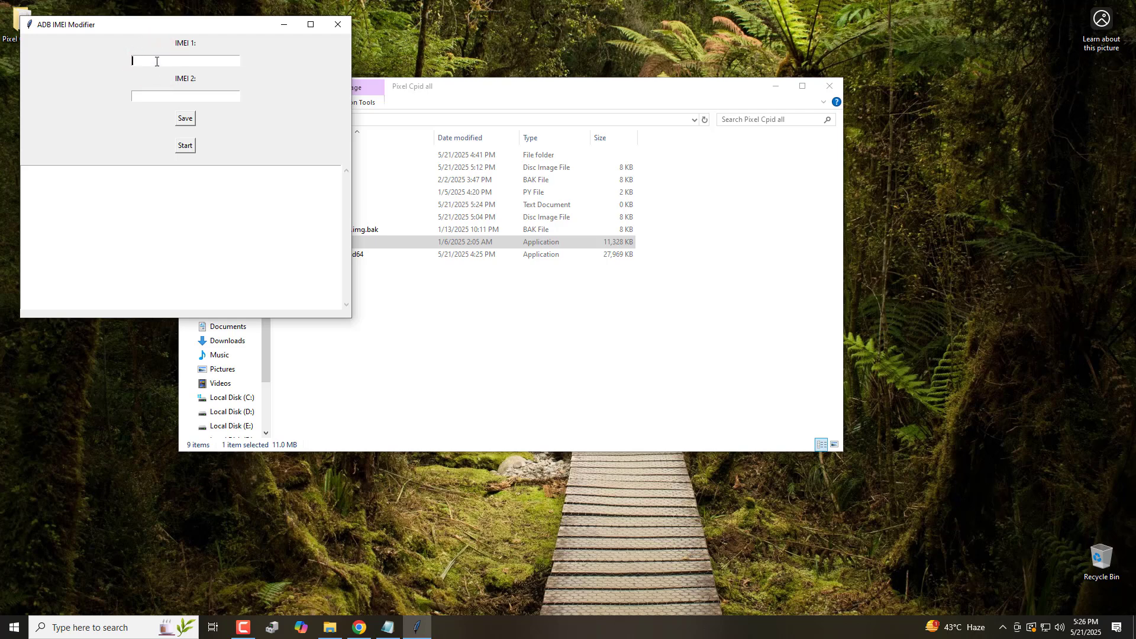
{"action": "type", "text": "86"}
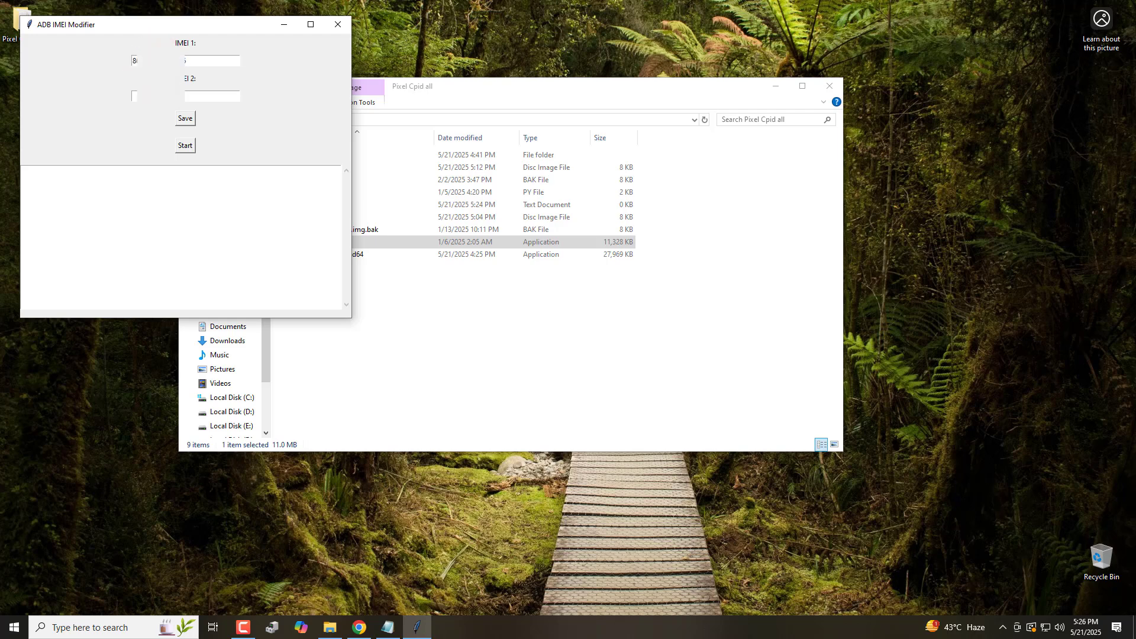
{"action": "left_click", "coordinate": [155, 97]}
{"action": "type", "text": "8"}
{"action": "left_click", "coordinate": [192, 96]}
{"action": "left_click", "coordinate": [186, 119]}
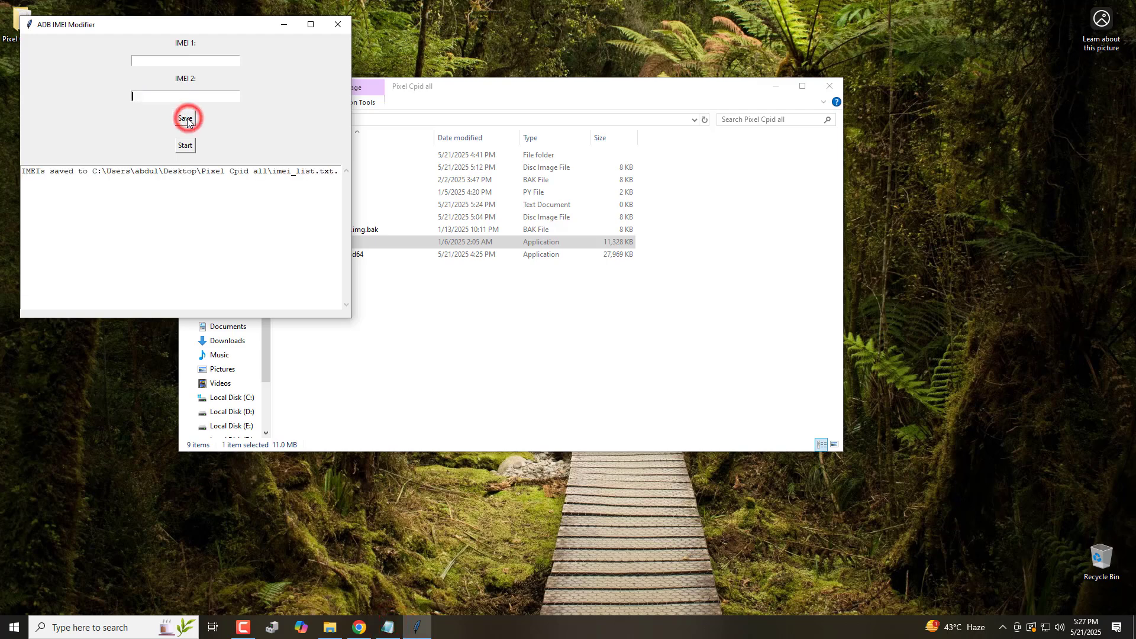
Step: Run the devinfo modification and dismiss the di.py list-index-out-of-range error
{"action": "left_click", "coordinate": [184, 146]}
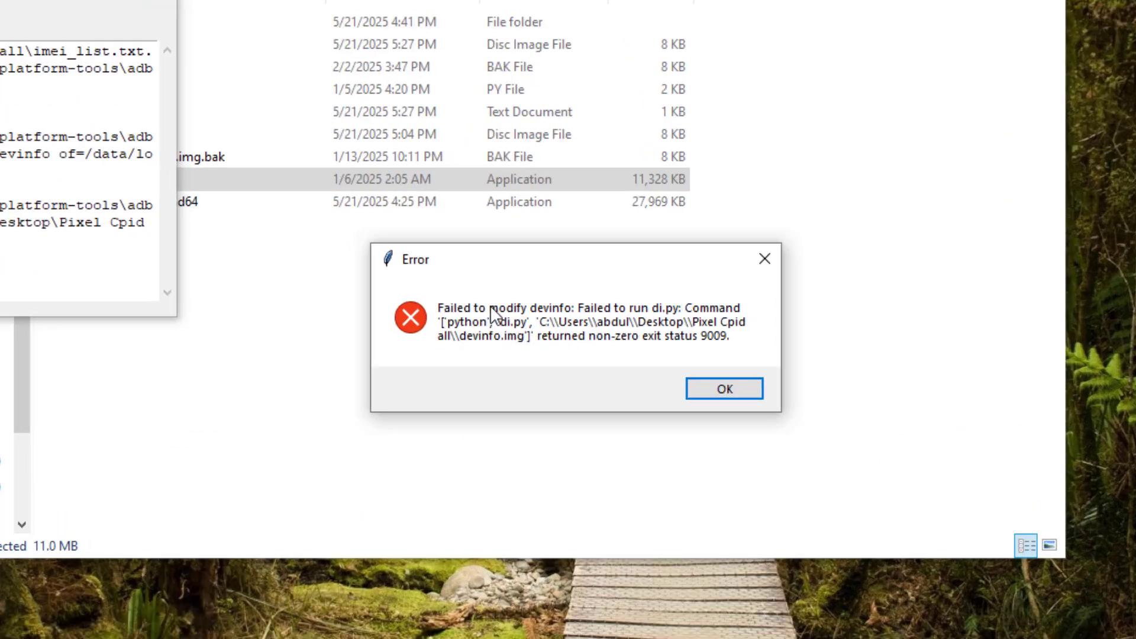
{"action": "left_click", "coordinate": [525, 311]}
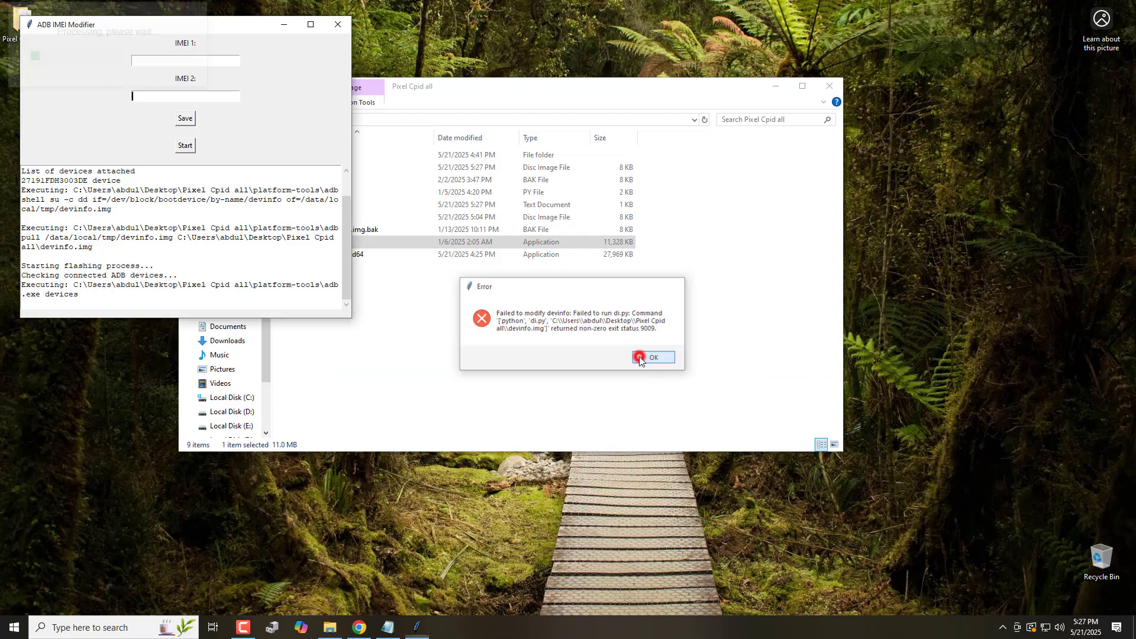
{"action": "left_click", "coordinate": [646, 355]}
Step: Open Apps and Features from the Win+X quick-link menu
{"action": "right_click", "coordinate": [14, 627]}
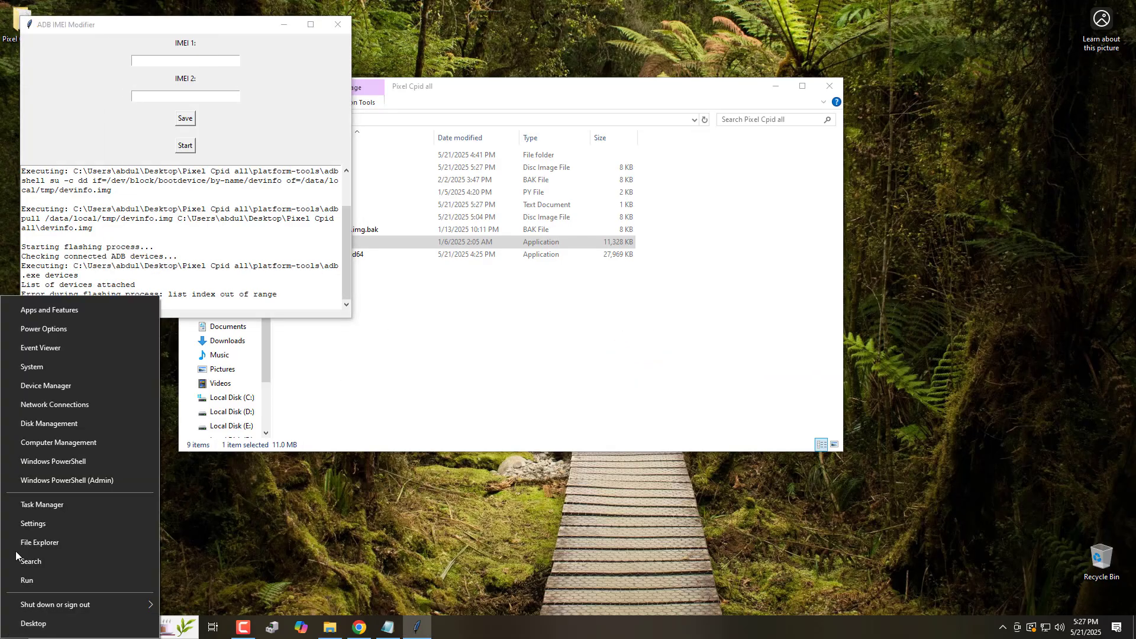
{"action": "left_click", "coordinate": [31, 311]}
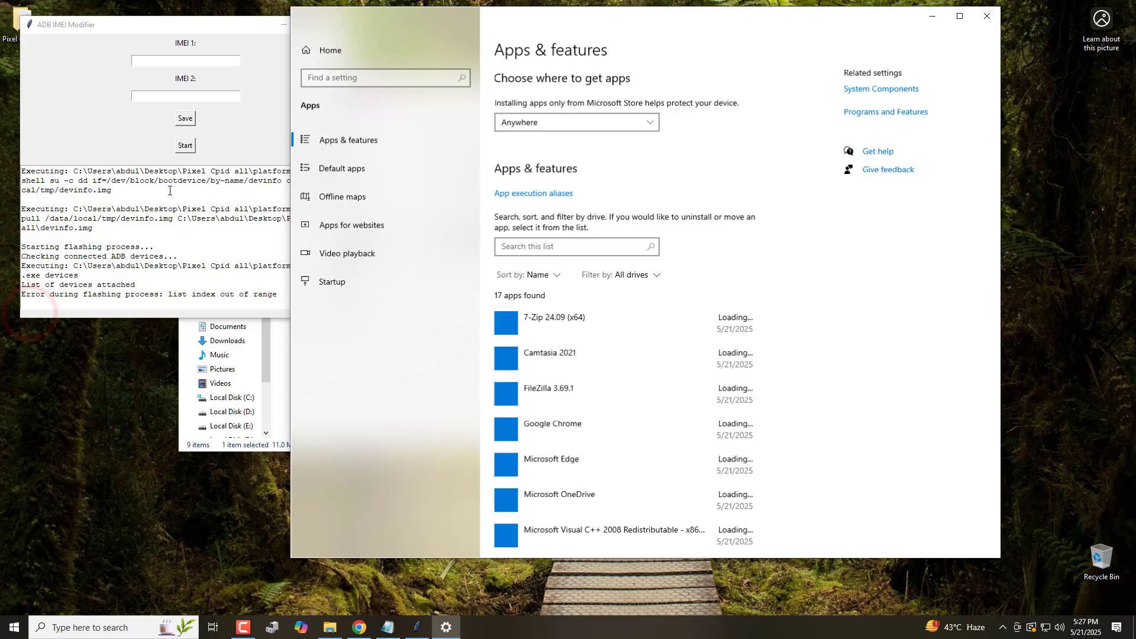
{"action": "scroll", "coordinate": [595, 441], "scroll_direction": "down", "scroll_amount": 2}
{"action": "scroll", "coordinate": [597, 432], "scroll_direction": "down", "scroll_amount": 10}
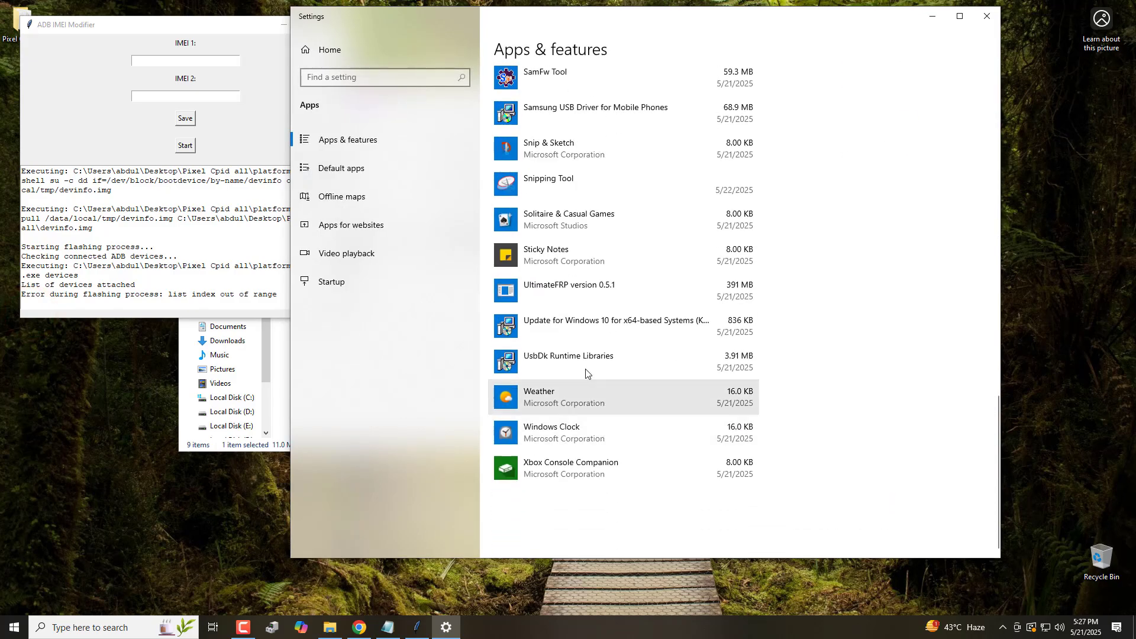
{"action": "scroll", "coordinate": [585, 372], "scroll_direction": "up", "scroll_amount": 3}
{"action": "scroll", "coordinate": [581, 342], "scroll_direction": "up", "scroll_amount": 2}
{"action": "scroll", "coordinate": [579, 328], "scroll_direction": "up", "scroll_amount": 2}
{"action": "scroll", "coordinate": [578, 311], "scroll_direction": "up", "scroll_amount": 2}
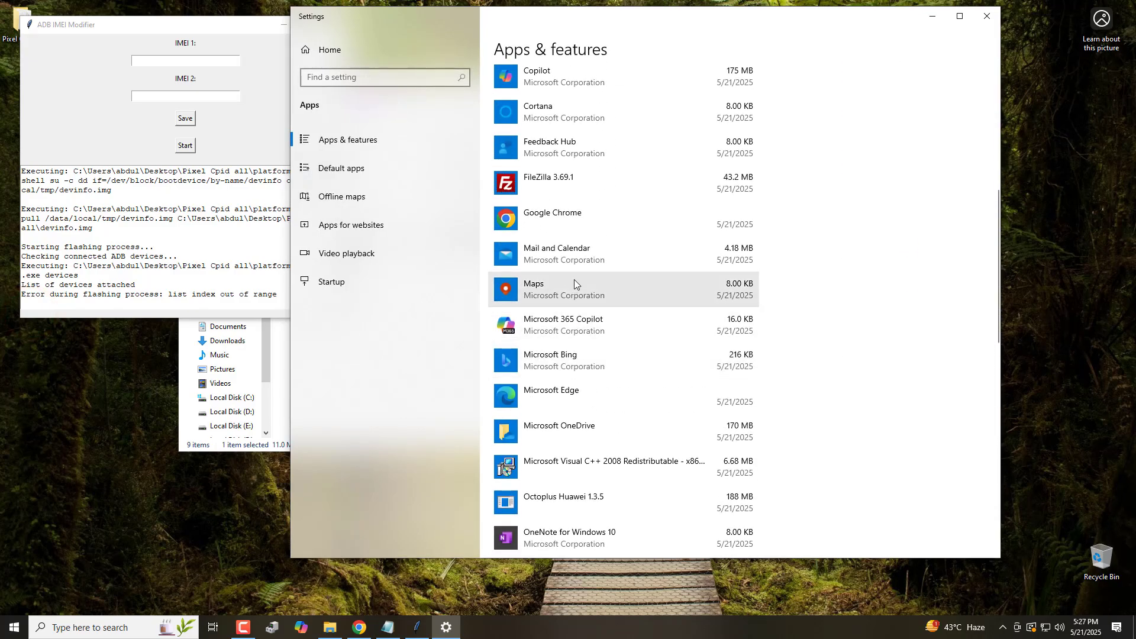
{"action": "scroll", "coordinate": [579, 306], "scroll_direction": "down", "scroll_amount": 3}
{"action": "scroll", "coordinate": [581, 327], "scroll_direction": "down", "scroll_amount": 6}
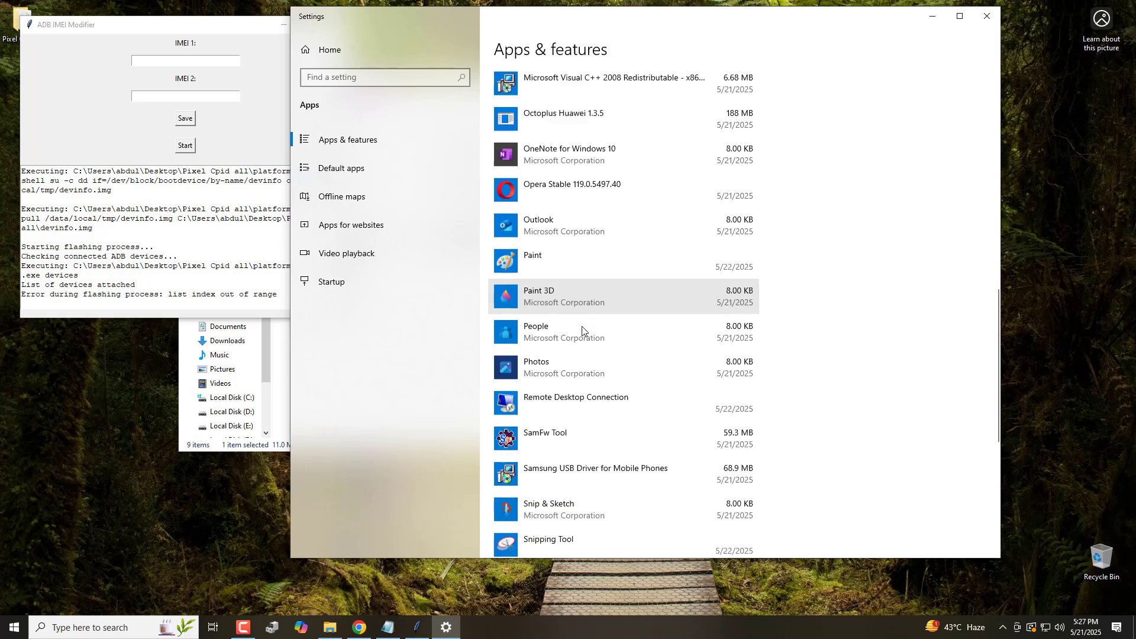
{"action": "scroll", "coordinate": [585, 373], "scroll_direction": "down", "scroll_amount": 5}
{"action": "scroll", "coordinate": [586, 401], "scroll_direction": "up", "scroll_amount": 5}
{"action": "scroll", "coordinate": [585, 400], "scroll_direction": "up", "scroll_amount": 8}
{"action": "scroll", "coordinate": [592, 373], "scroll_direction": "up", "scroll_amount": 3}
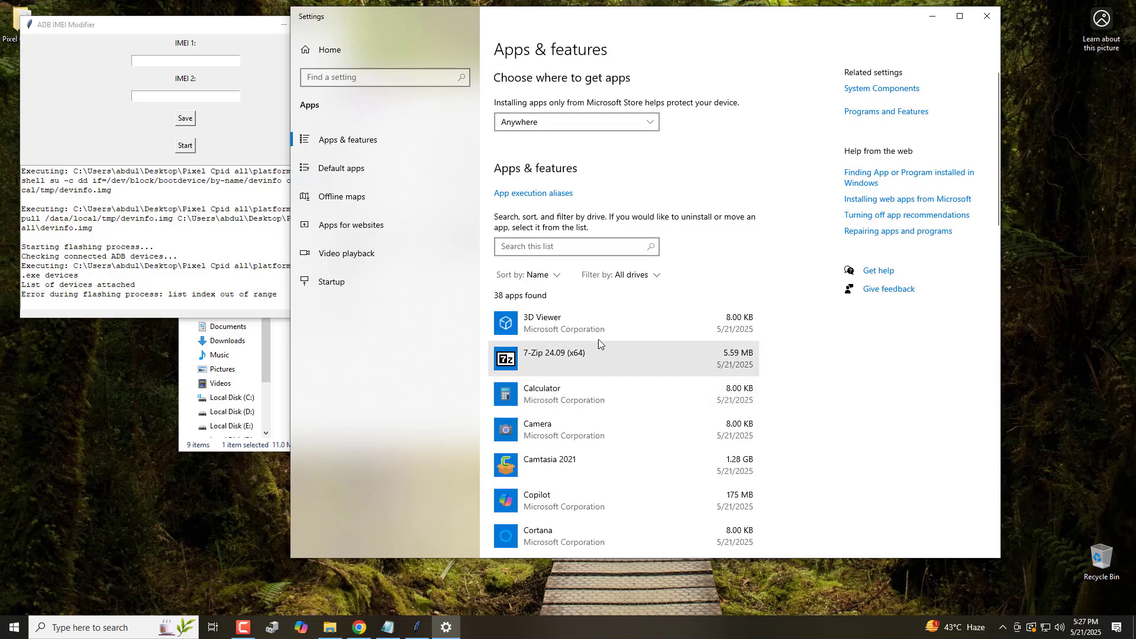
Step: Close Settings and install Python 3.13.3 from python-3.13.3-amd64 until setup succeeds
{"action": "left_click", "coordinate": [986, 16]}
{"action": "left_click", "coordinate": [459, 344]}
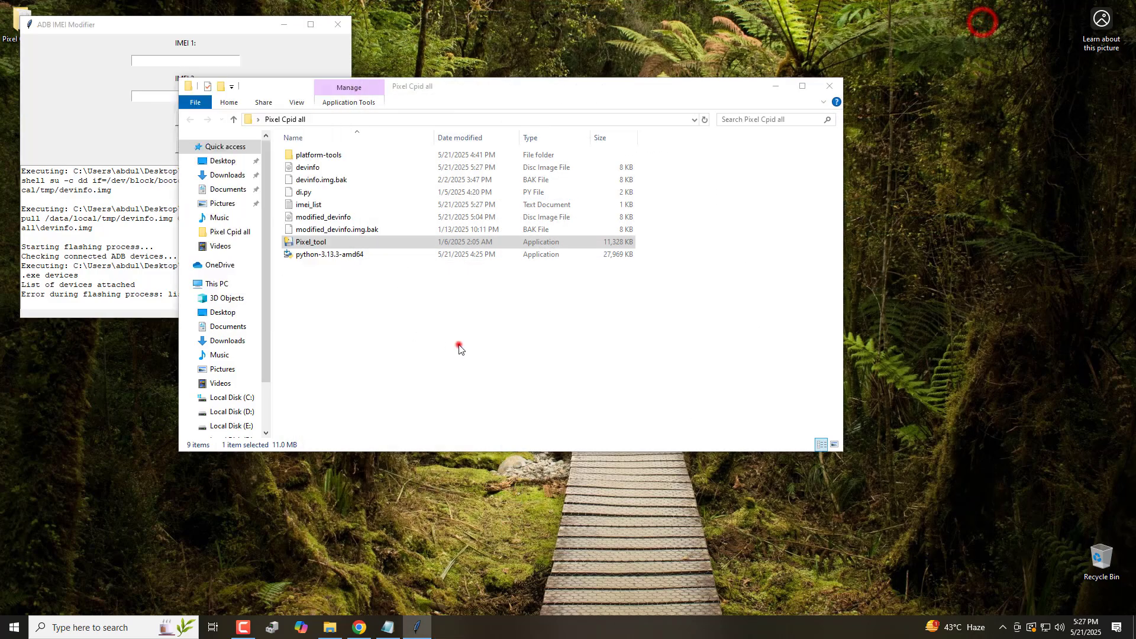
{"action": "double_click", "coordinate": [315, 256]}
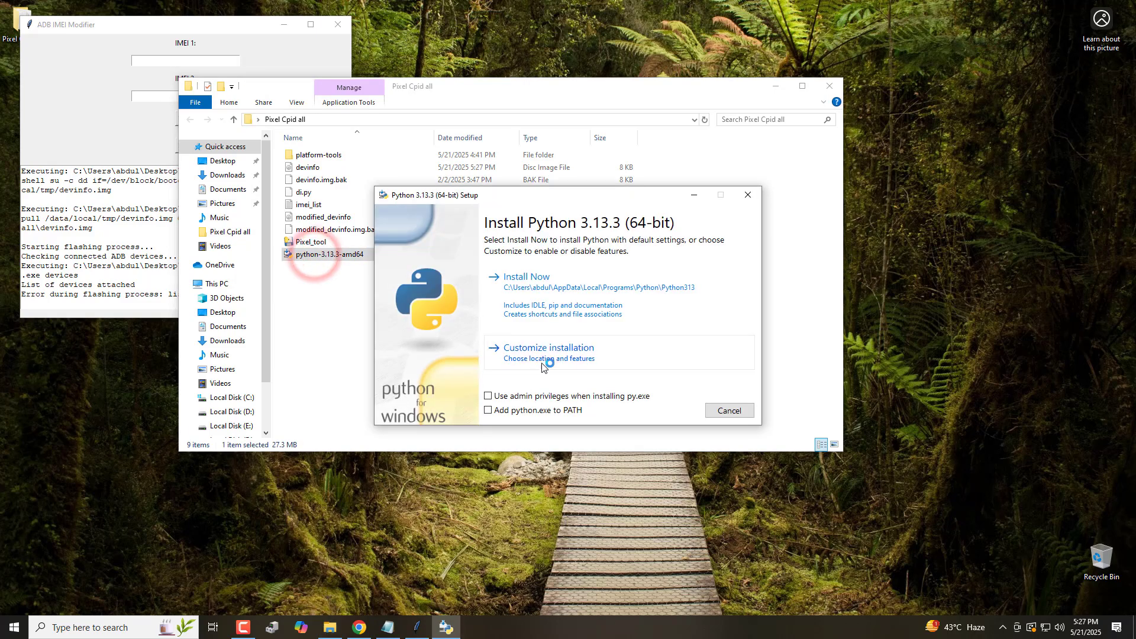
{"action": "left_click", "coordinate": [543, 293]}
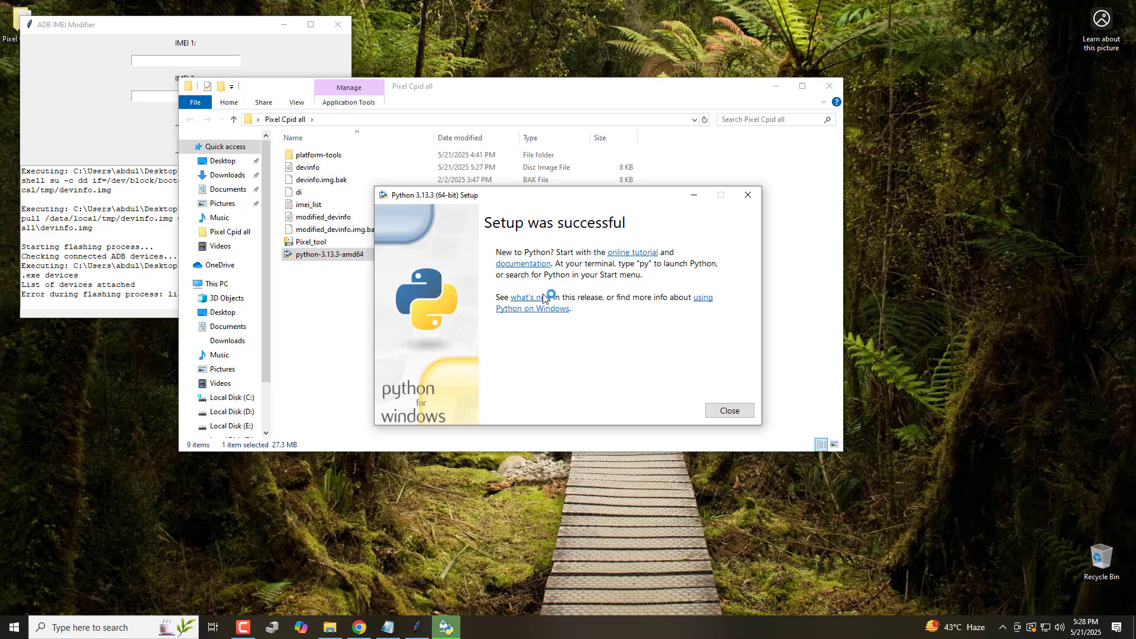
{"action": "left_click", "coordinate": [730, 411]}
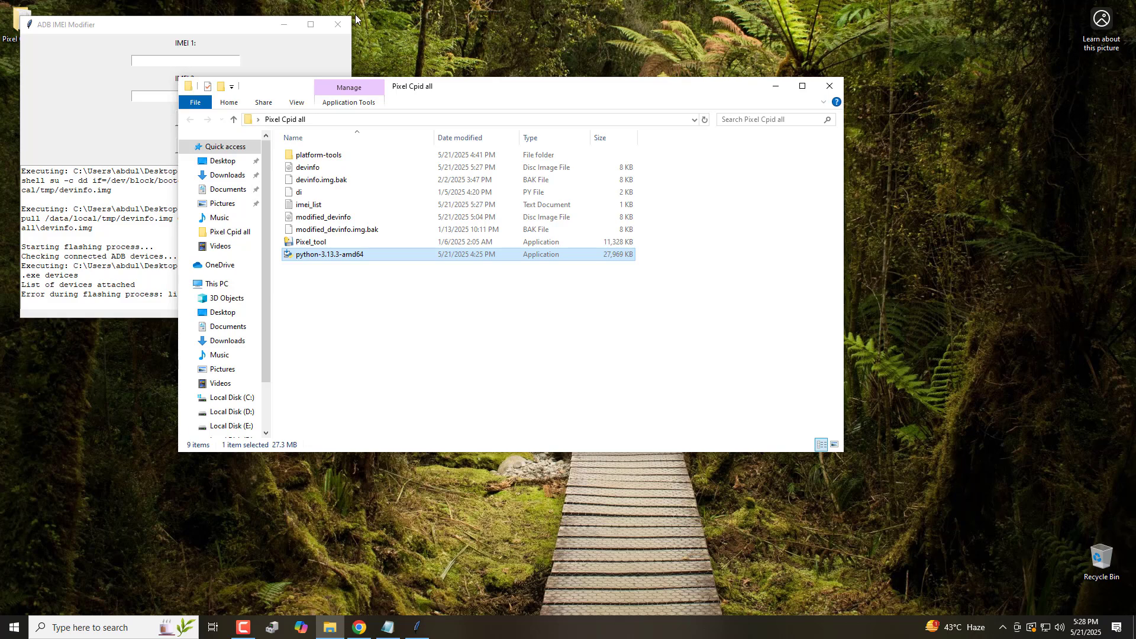
Step: Close the old ADB IMEI Modifier and relaunch Pixel_tool
{"action": "left_click", "coordinate": [339, 25]}
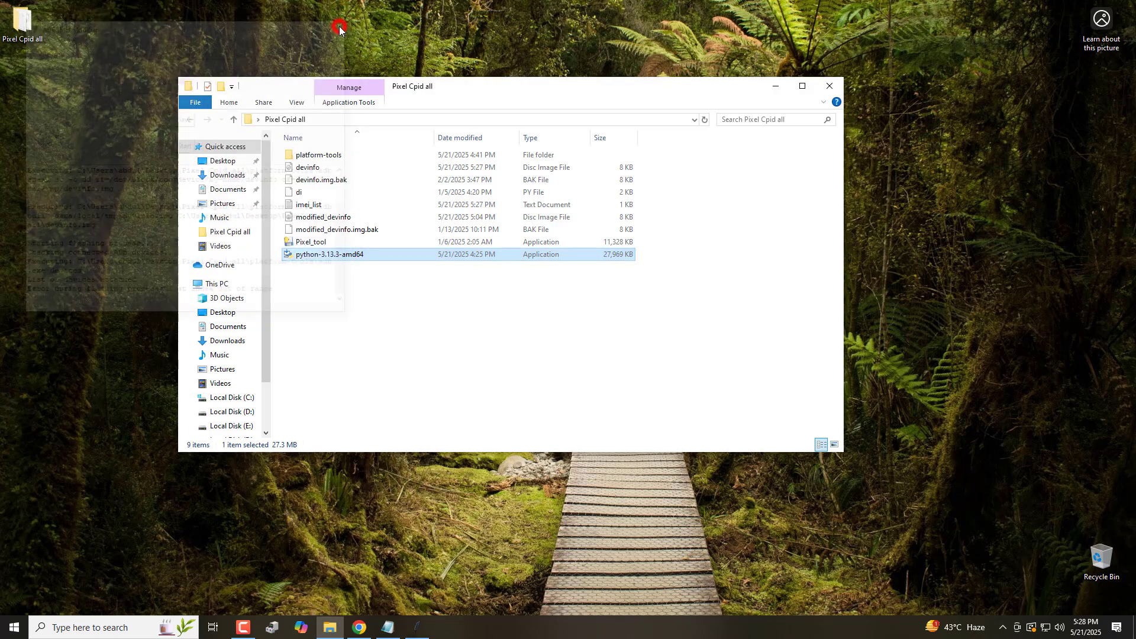
{"action": "double_click", "coordinate": [309, 241]}
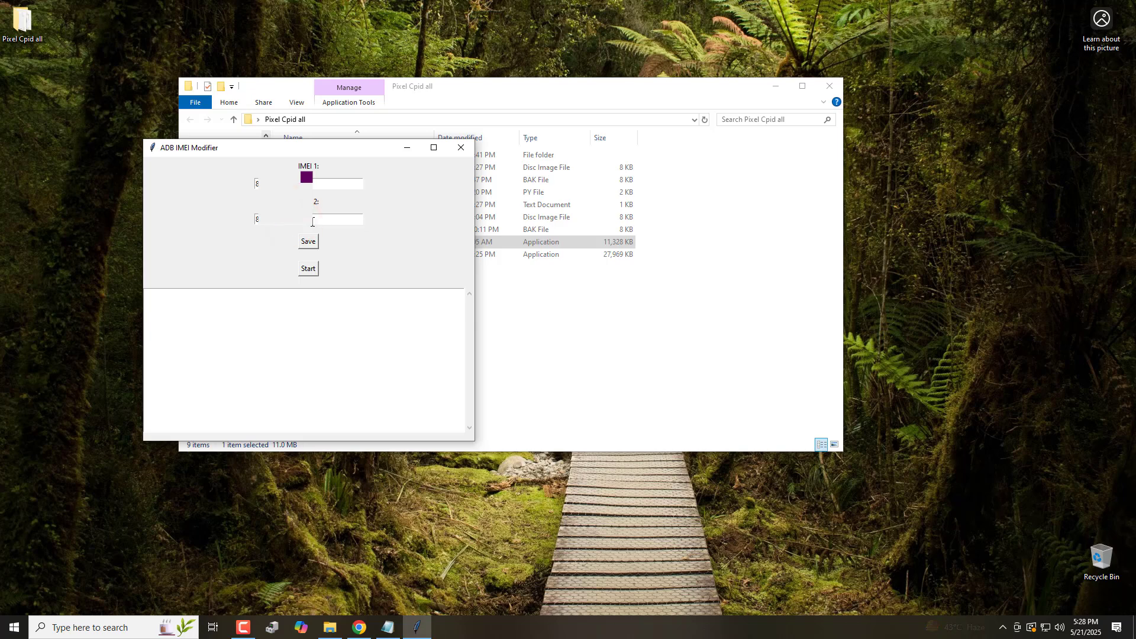
Step: Save the newly entered IMEIs and rerun the devinfo modification
{"action": "left_click", "coordinate": [307, 242]}
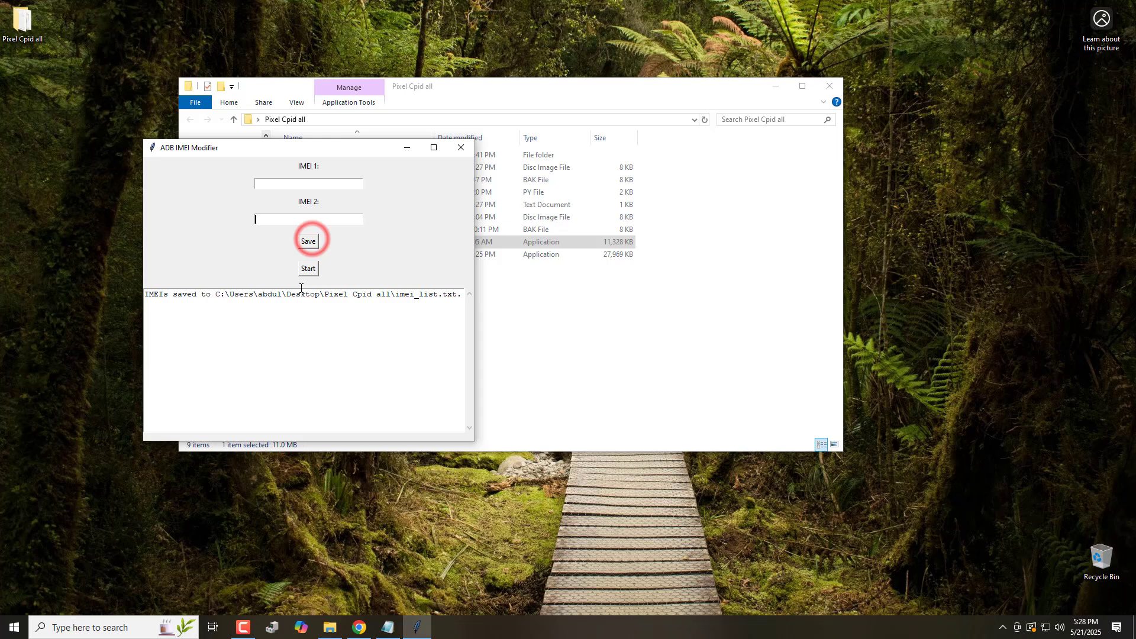
{"action": "left_click", "coordinate": [306, 269]}
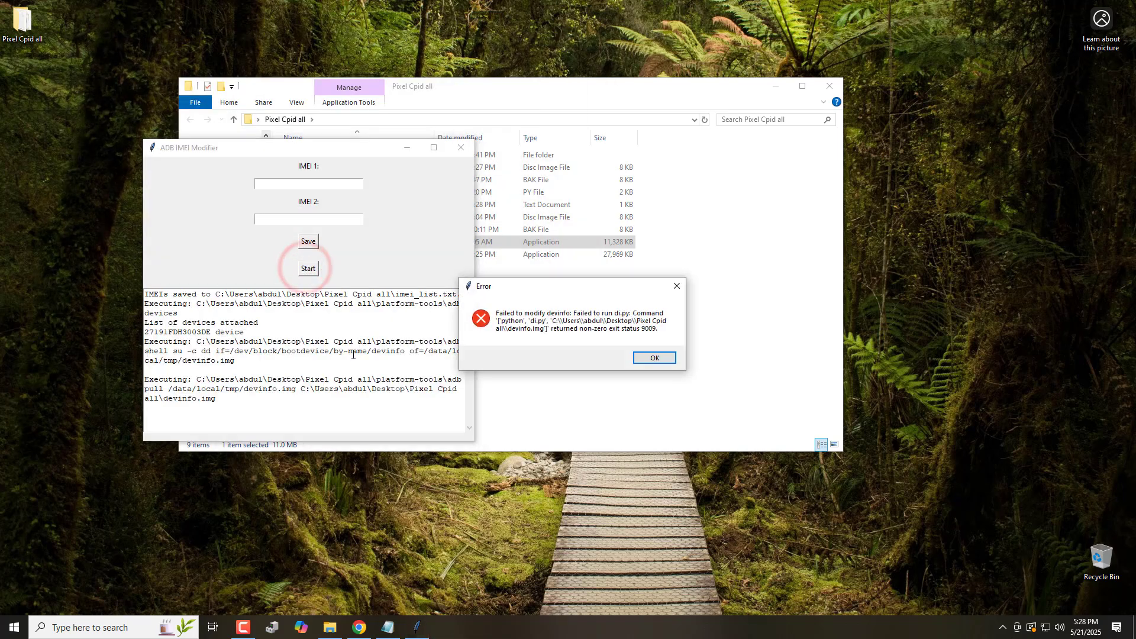
{"action": "left_click", "coordinate": [483, 316]}
{"action": "left_click", "coordinate": [593, 331]}
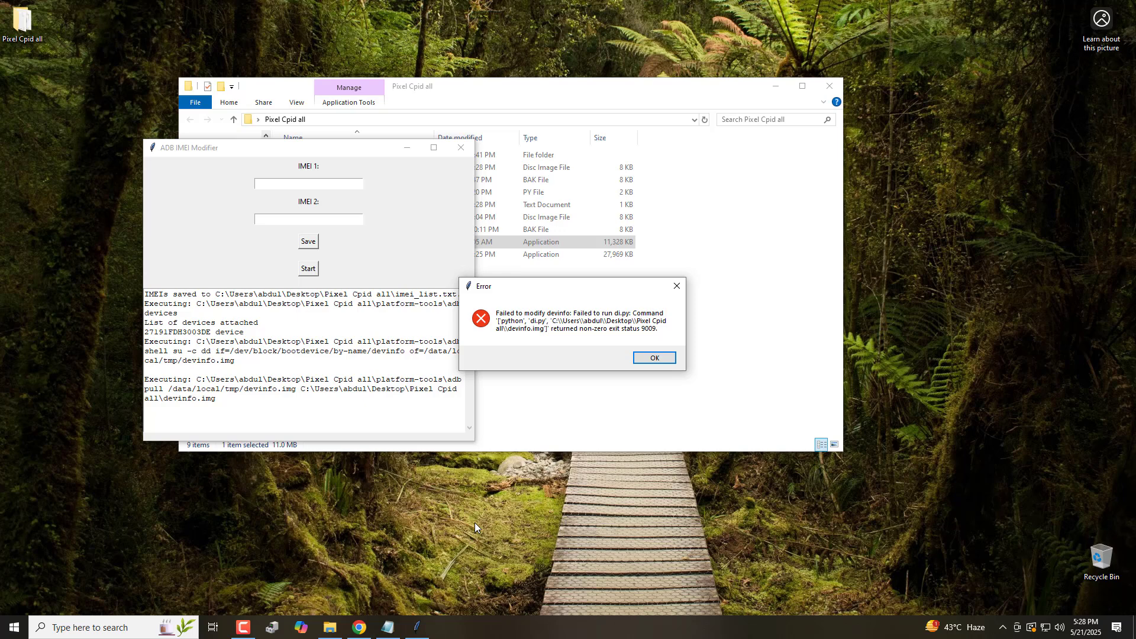
Step: Dismiss the repeated devinfo error and close ADB IMEI Modifier
{"action": "left_click", "coordinate": [650, 361]}
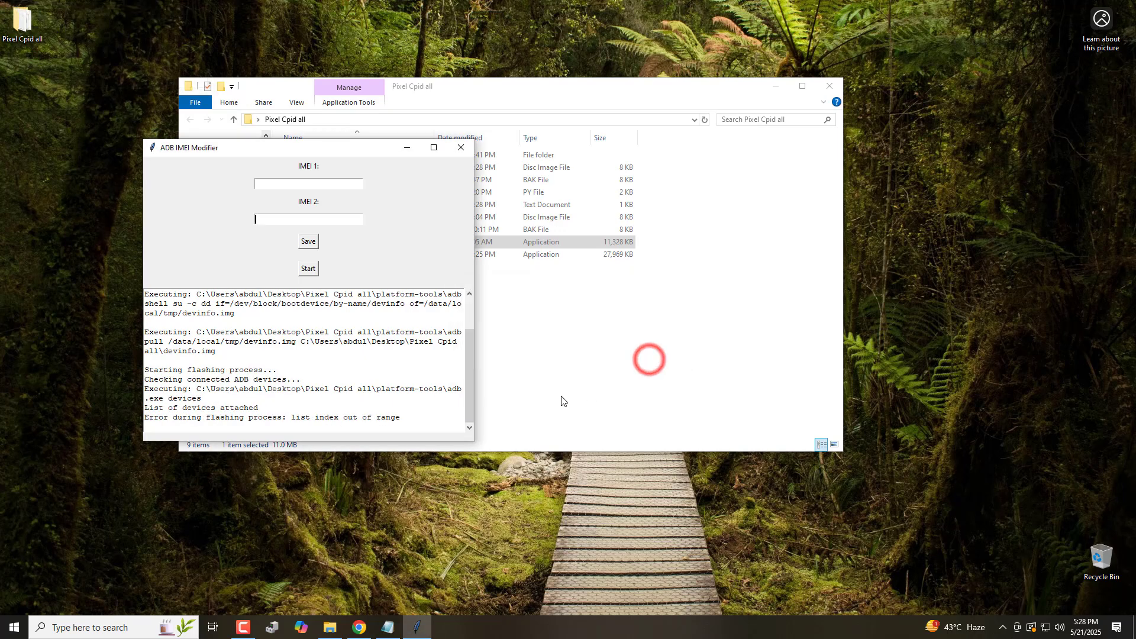
{"action": "left_click", "coordinate": [461, 151]}
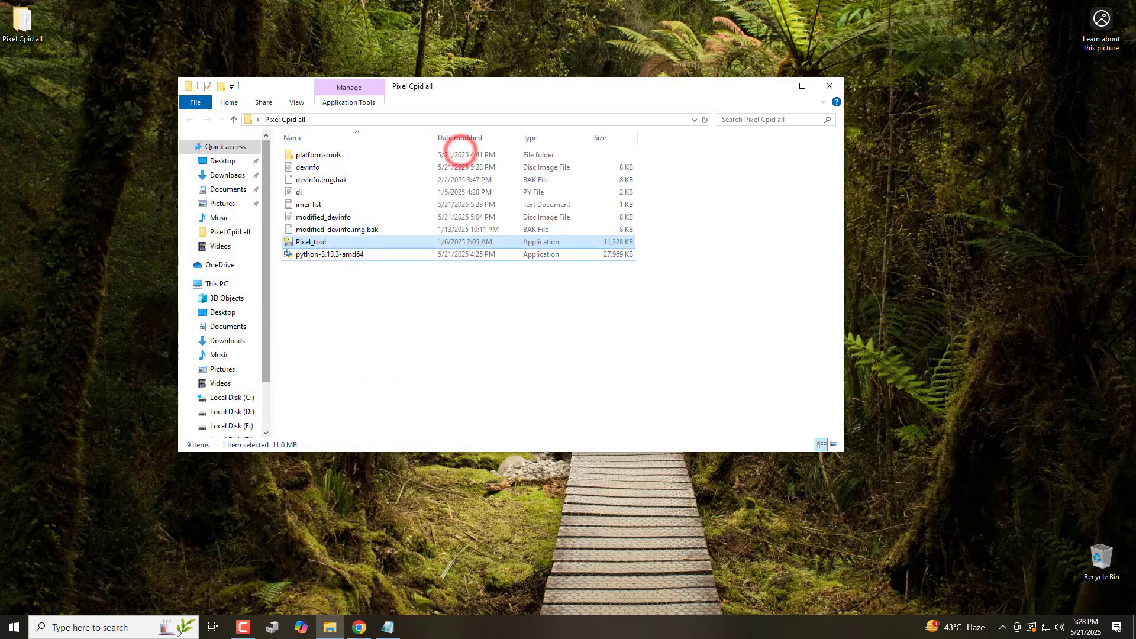
{"action": "key", "text": "super+x"}
Step: Uninstall Python 3.13.3 from Apps & features
{"action": "left_click", "coordinate": [63, 305]}
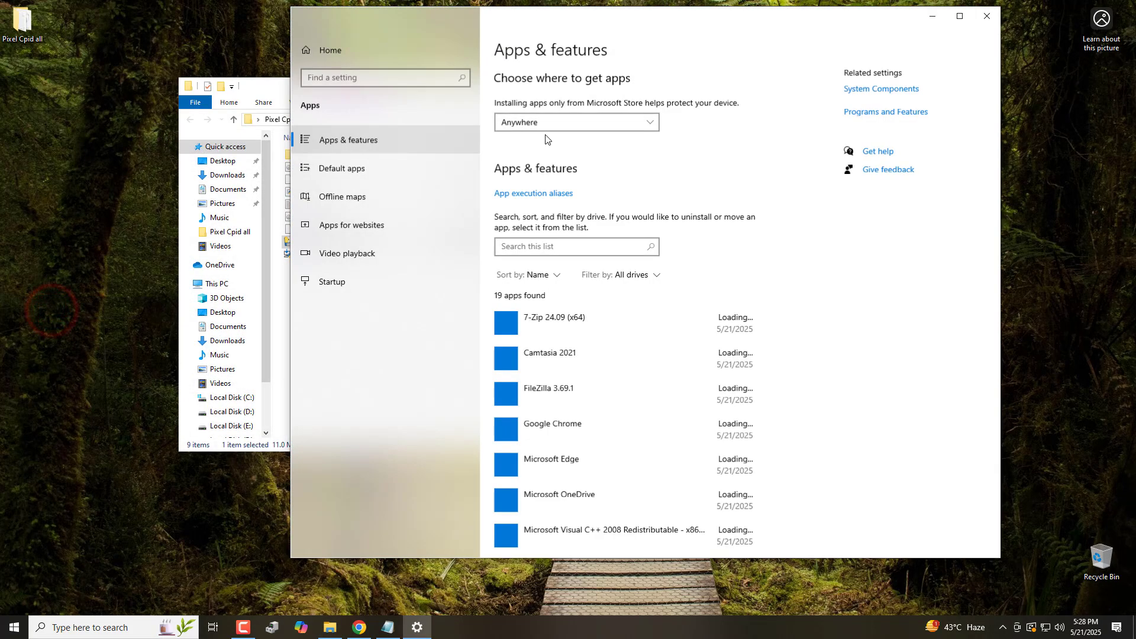
{"action": "scroll", "coordinate": [582, 432], "scroll_direction": "down", "scroll_amount": 5}
{"action": "scroll", "coordinate": [610, 426], "scroll_direction": "down", "scroll_amount": 10}
{"action": "scroll", "coordinate": [608, 424], "scroll_direction": "up", "scroll_amount": 3}
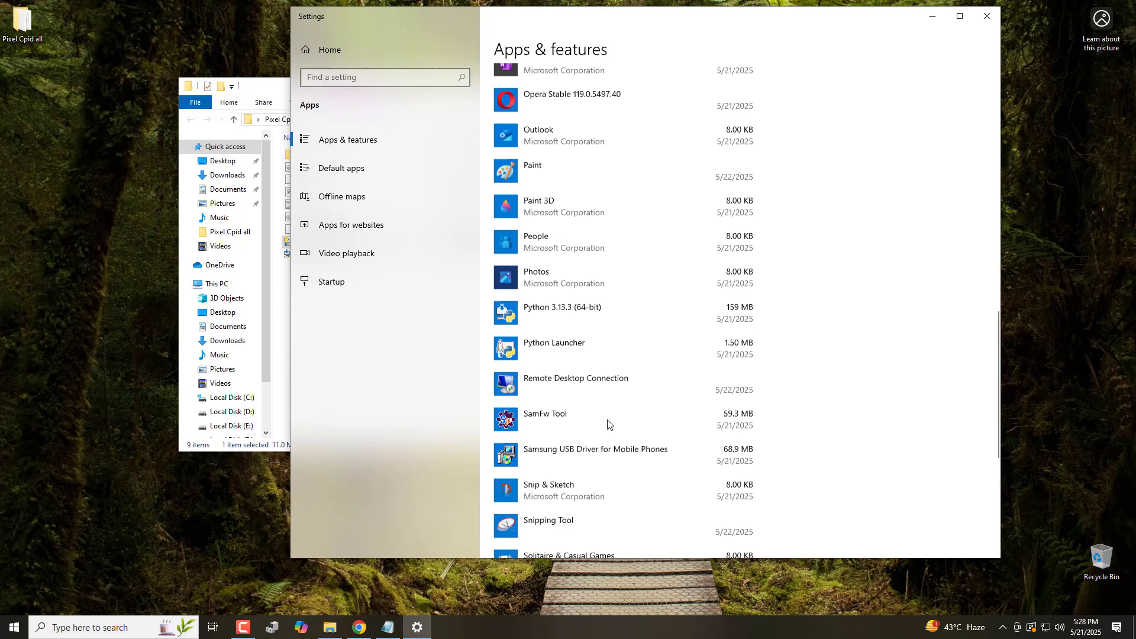
{"action": "scroll", "coordinate": [598, 412], "scroll_direction": "up", "scroll_amount": 2}
{"action": "scroll", "coordinate": [576, 400], "scroll_direction": "down", "scroll_amount": 2}
{"action": "left_click", "coordinate": [564, 390]}
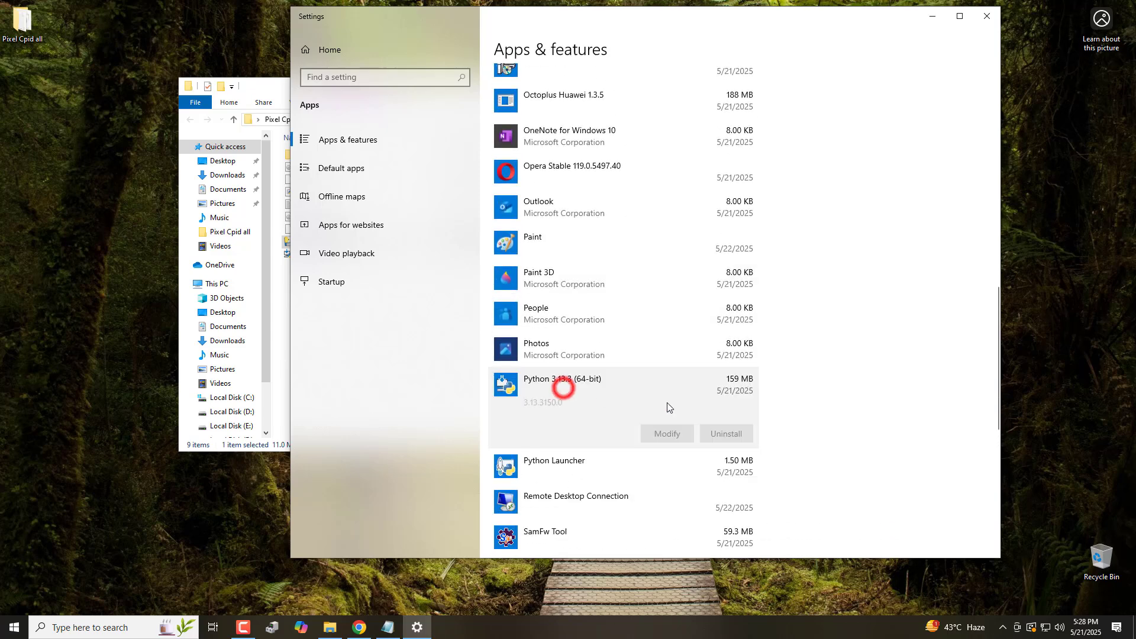
{"action": "left_click", "coordinate": [725, 433]}
{"action": "left_click", "coordinate": [777, 404]}
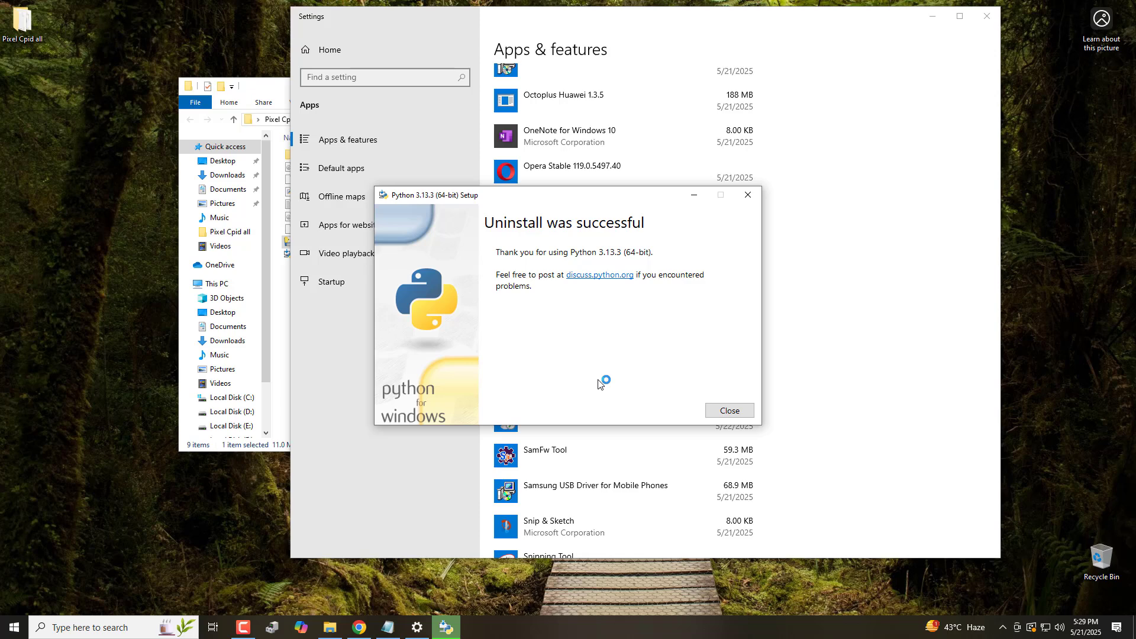
{"action": "left_click", "coordinate": [733, 411]}
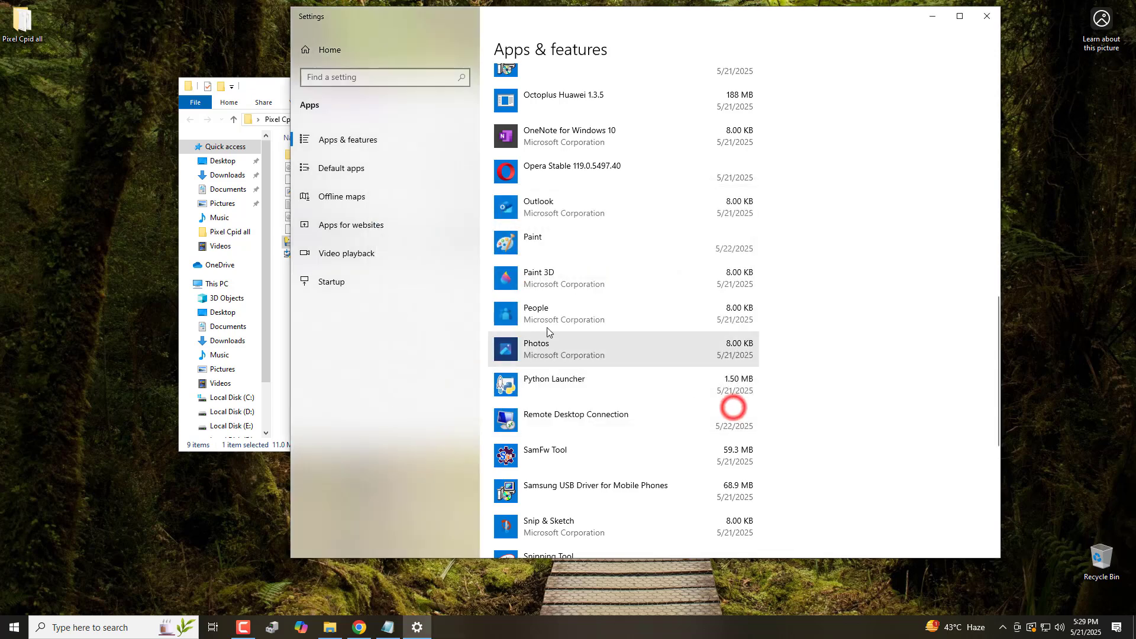
Step: Uninstall Python Launcher, then return to the Pixel Cpid all folder
{"action": "left_click", "coordinate": [547, 385]}
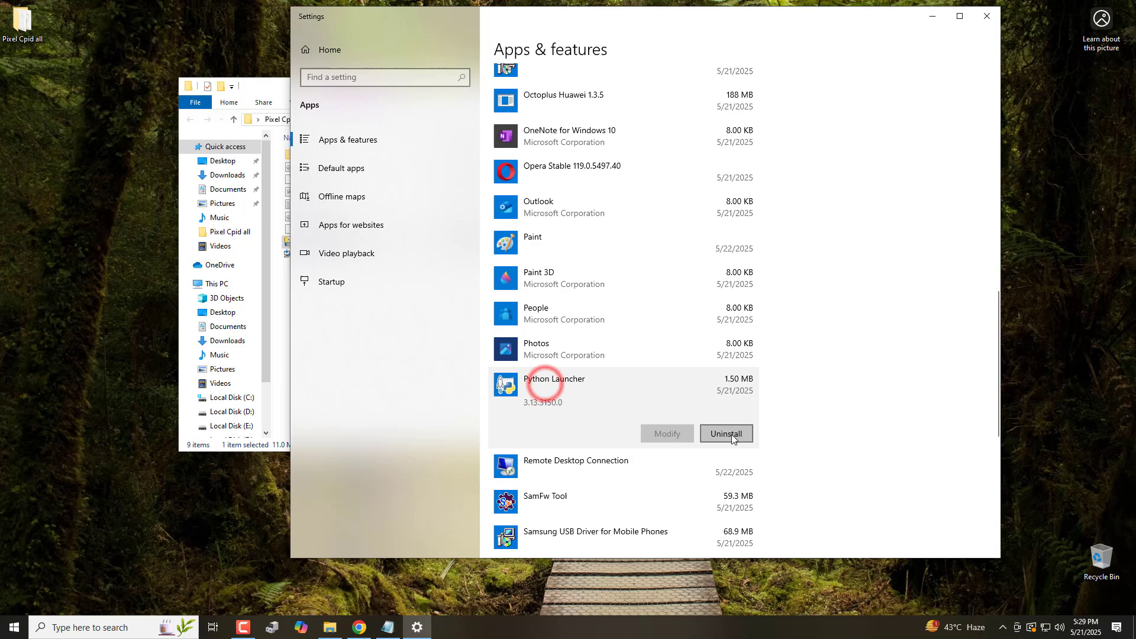
{"action": "left_click", "coordinate": [730, 433]}
{"action": "left_click", "coordinate": [776, 407]}
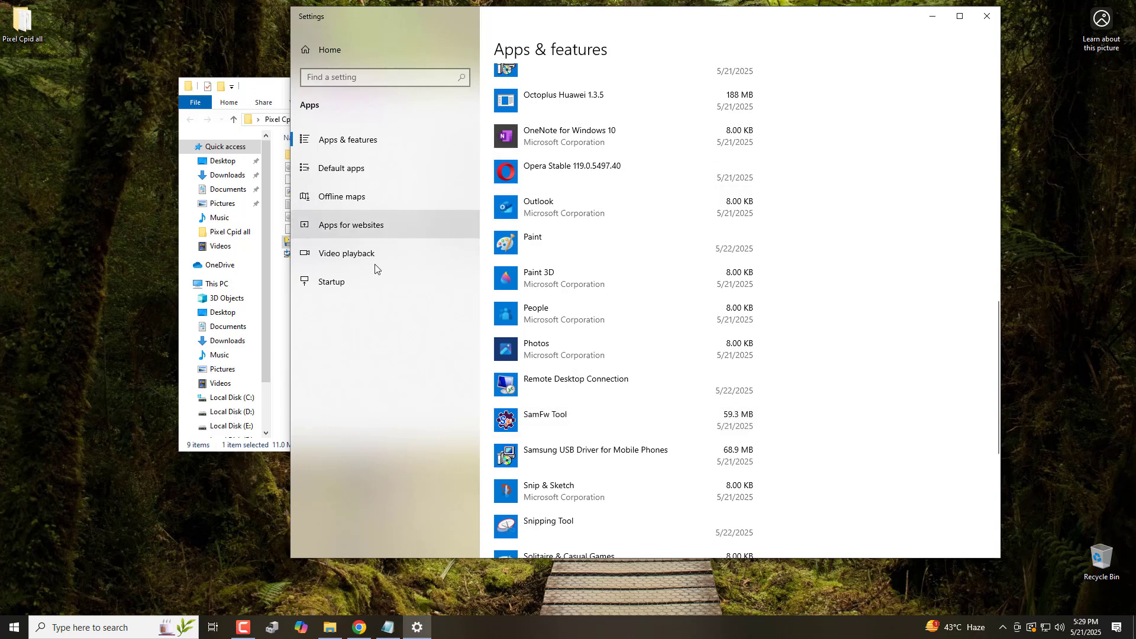
{"action": "left_click", "coordinate": [278, 395]}
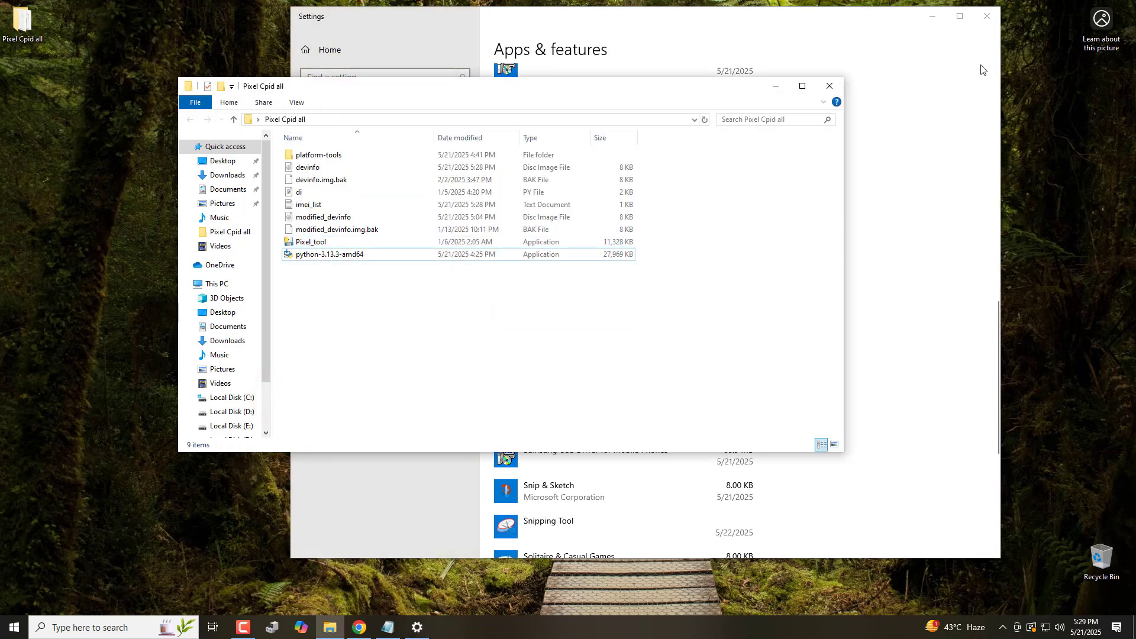
Step: Start the python-3.13.3-amd64 installer with Add python.exe to PATH and Customize installation
{"action": "left_click", "coordinate": [974, 22]}
{"action": "double_click", "coordinate": [296, 255]}
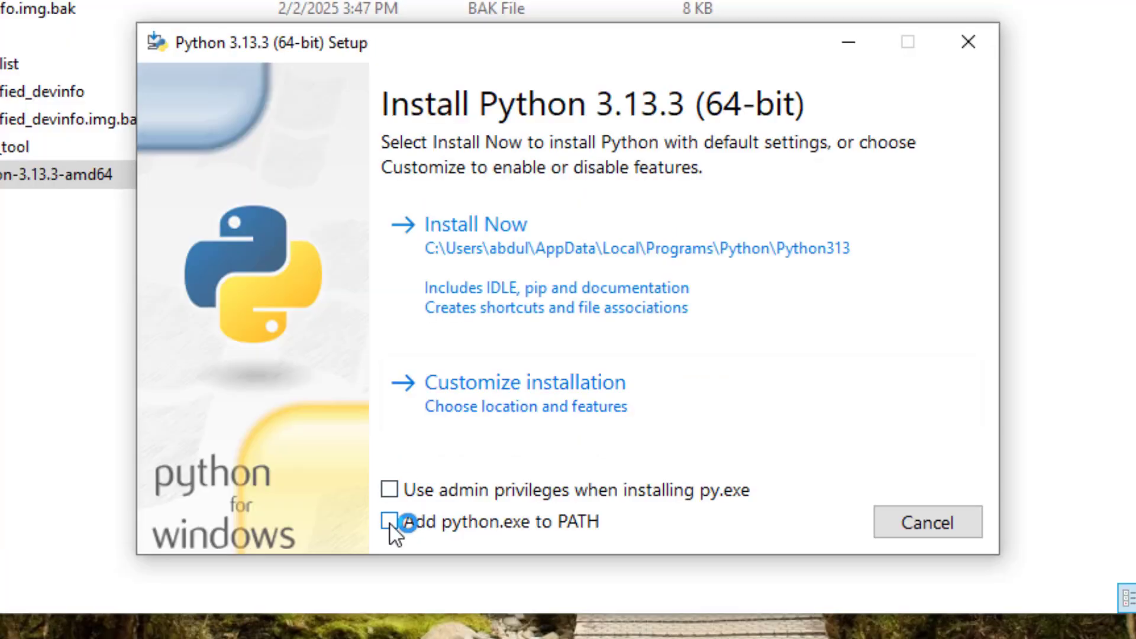
{"action": "left_click", "coordinate": [389, 520]}
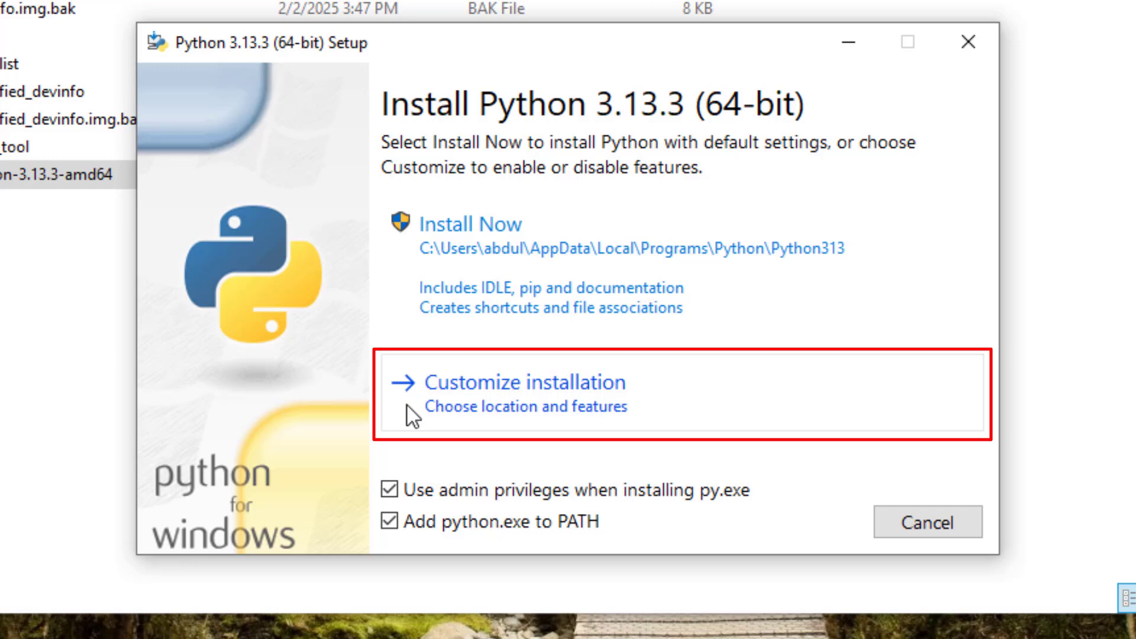
{"action": "left_click", "coordinate": [574, 402]}
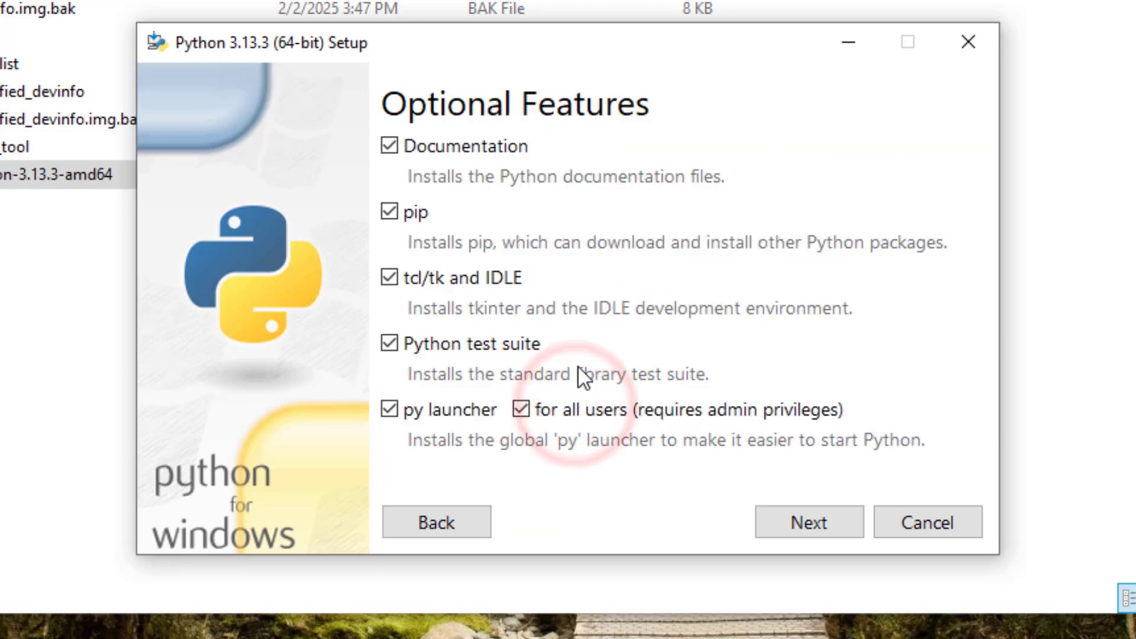
Step: Enable all-users install, debug and free-threaded binaries, and begin installing
{"action": "left_click", "coordinate": [798, 524]}
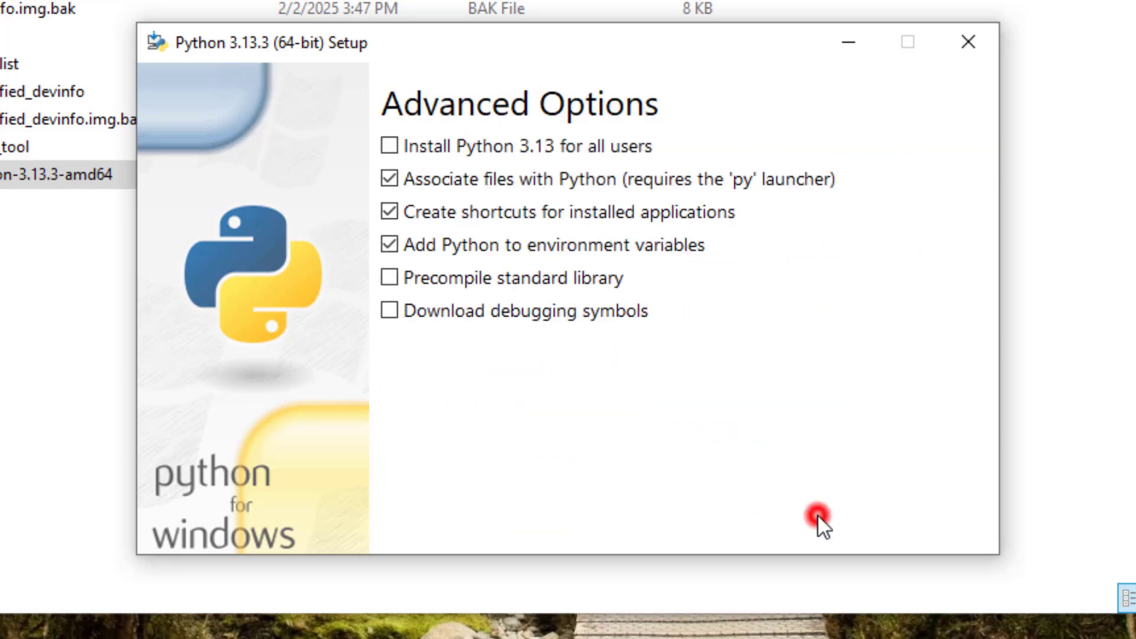
{"action": "left_click", "coordinate": [390, 147]}
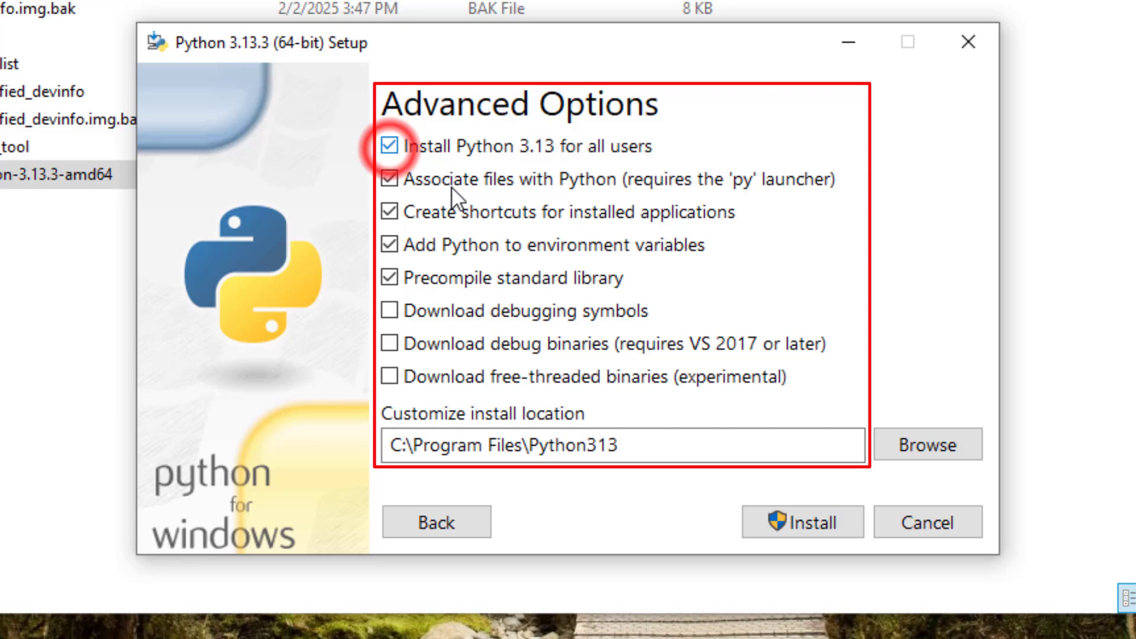
{"action": "left_click", "coordinate": [390, 344]}
{"action": "left_click", "coordinate": [390, 376]}
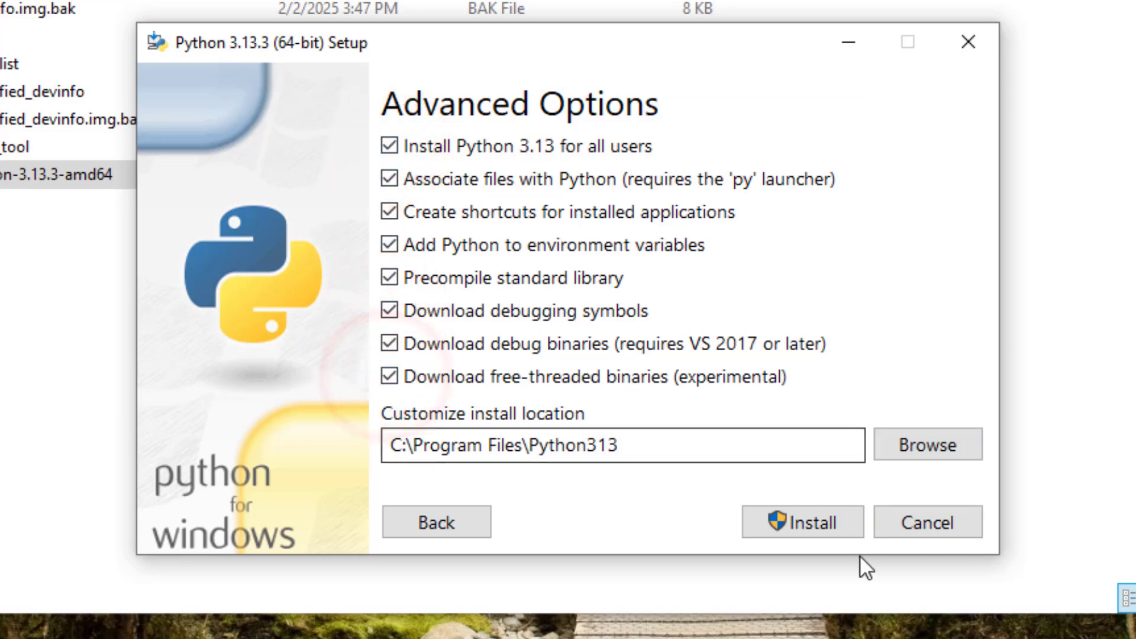
{"action": "left_click", "coordinate": [813, 522]}
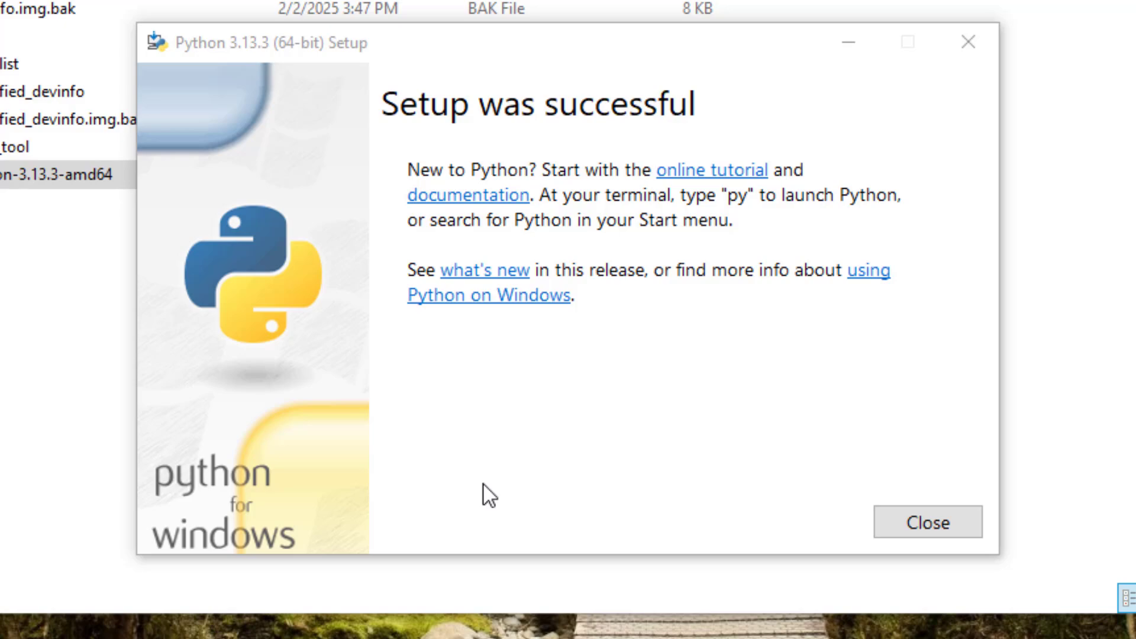
Step: Close the Python setup, relaunch Pixel_tool, and enter the first IMEI
{"action": "left_click", "coordinate": [905, 528]}
{"action": "double_click", "coordinate": [191, 205]}
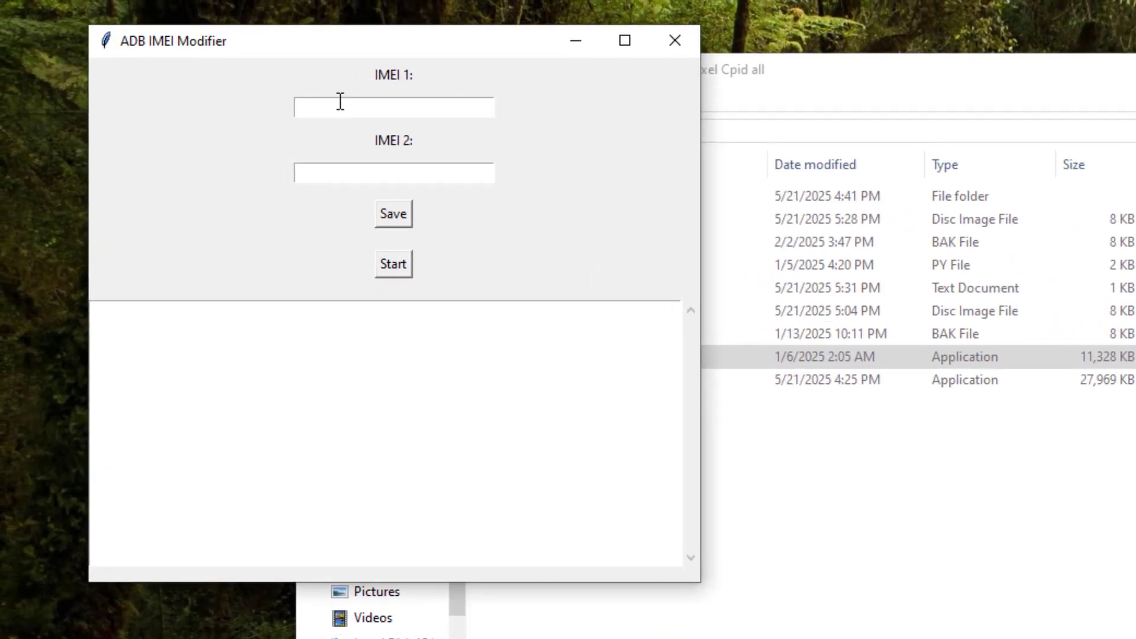
{"action": "left_click", "coordinate": [340, 105]}
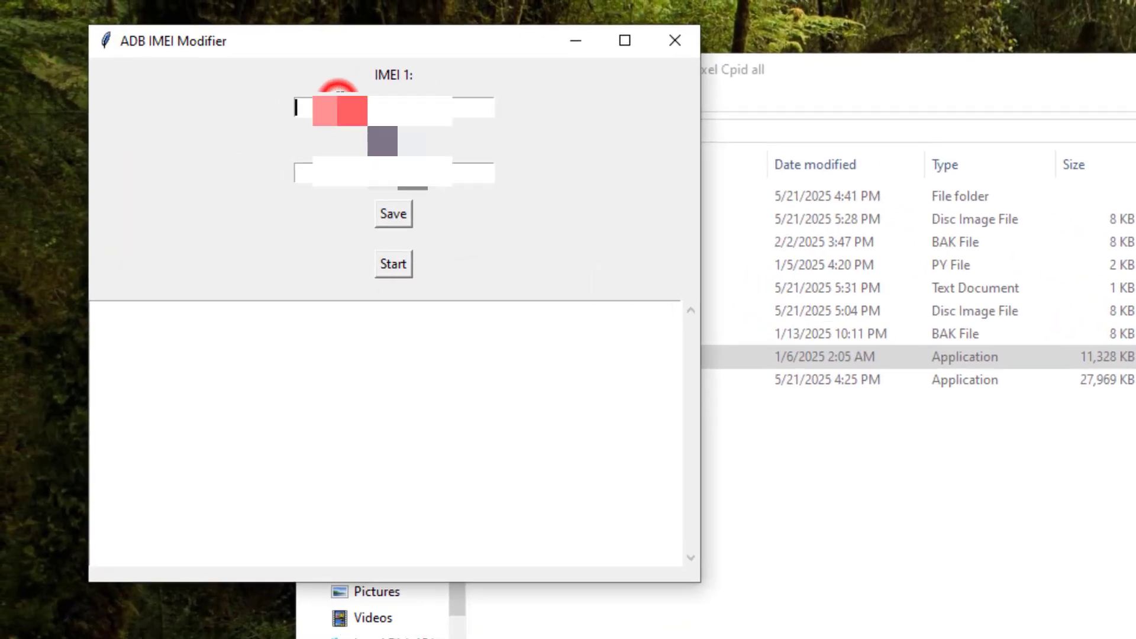
{"action": "type", "text": "865"}
Step: Enter the second IMEI, trim its extra trailing digits, and save both IMEIs
{"action": "left_click", "coordinate": [350, 173]}
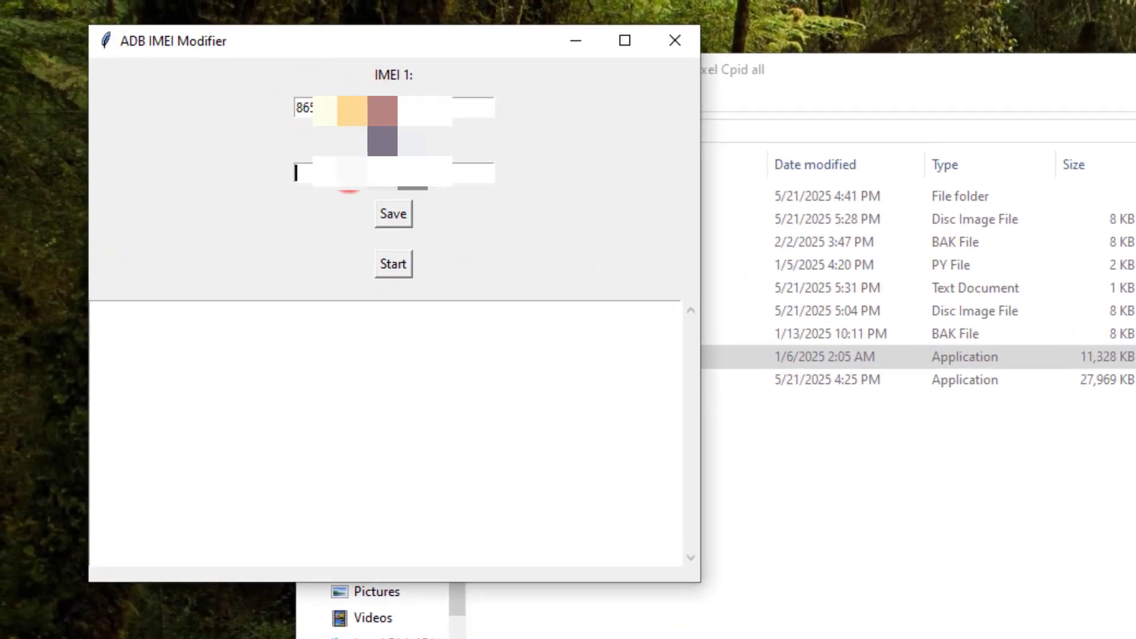
{"action": "type", "text": "865"}
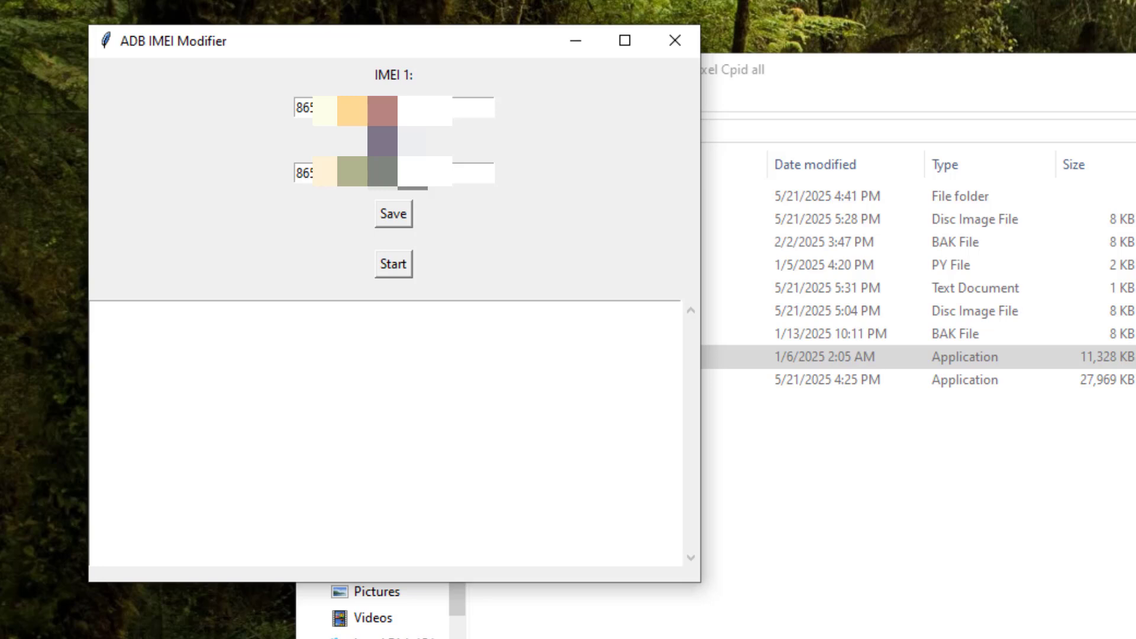
{"action": "left_click_drag", "start_coordinate": [369, 172], "coordinate": [453, 170]}
{"action": "key", "text": "BackSpace"}
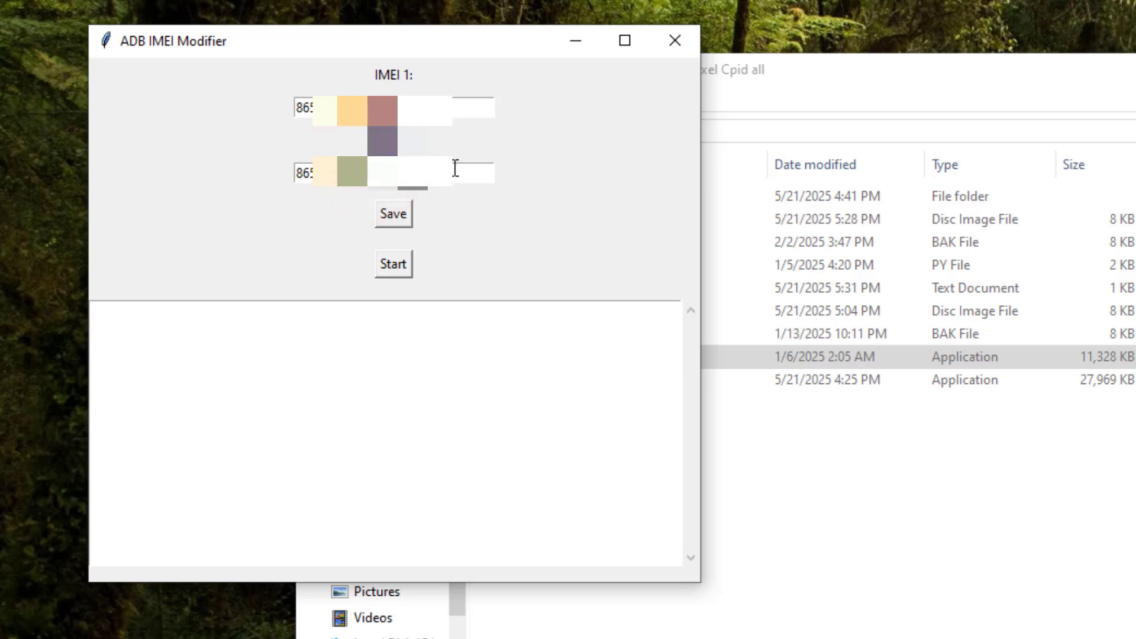
{"action": "left_click", "coordinate": [382, 217]}
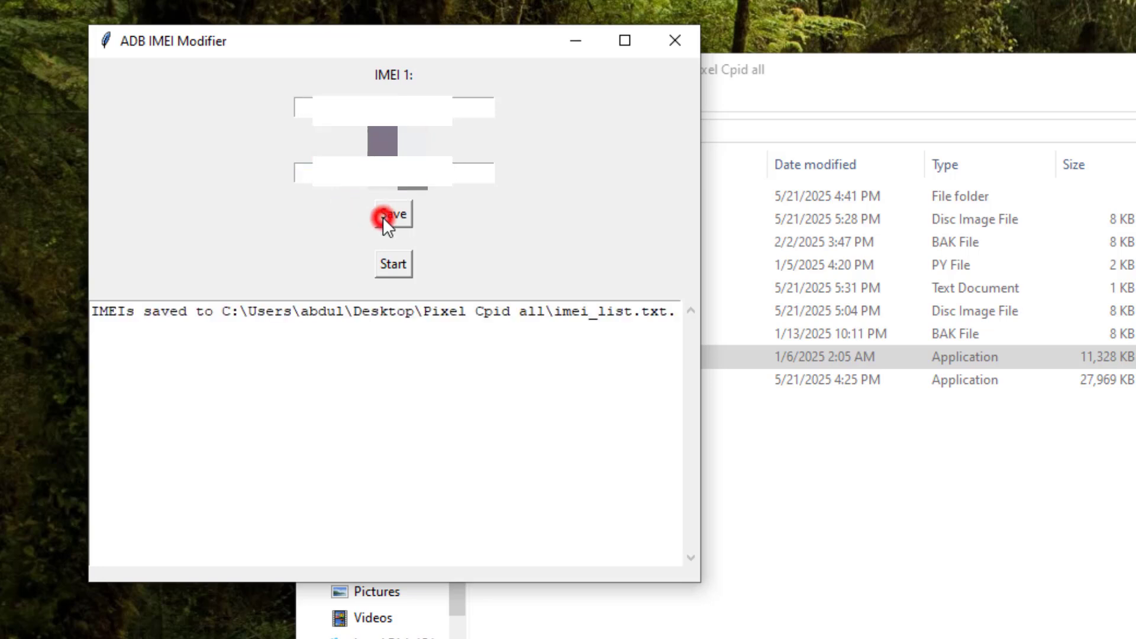
Step: Run the IMEI write, confirm the success message, and highlight the final completion log line
{"action": "left_click", "coordinate": [392, 269]}
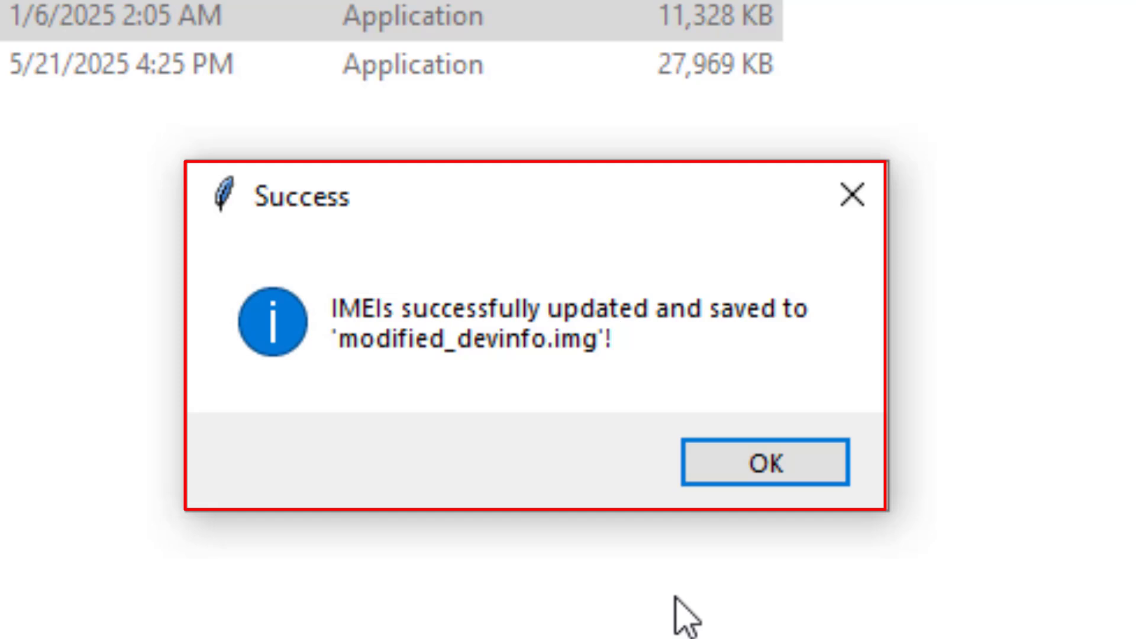
{"action": "left_click", "coordinate": [759, 469]}
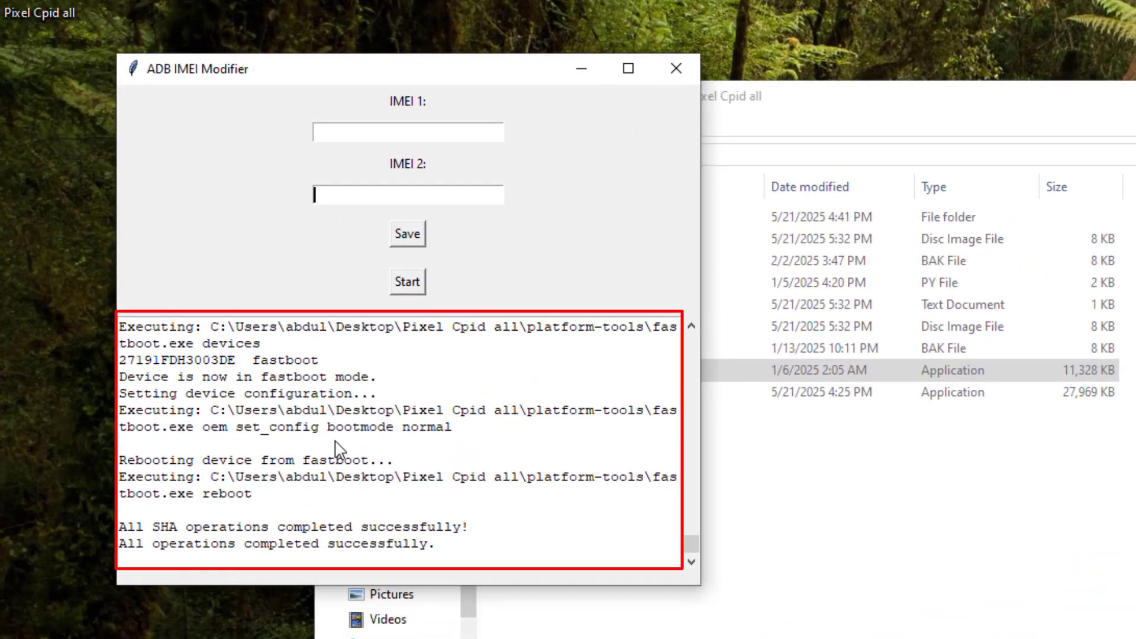
{"action": "left_click_drag", "start_coordinate": [122, 543], "coordinate": [436, 543]}
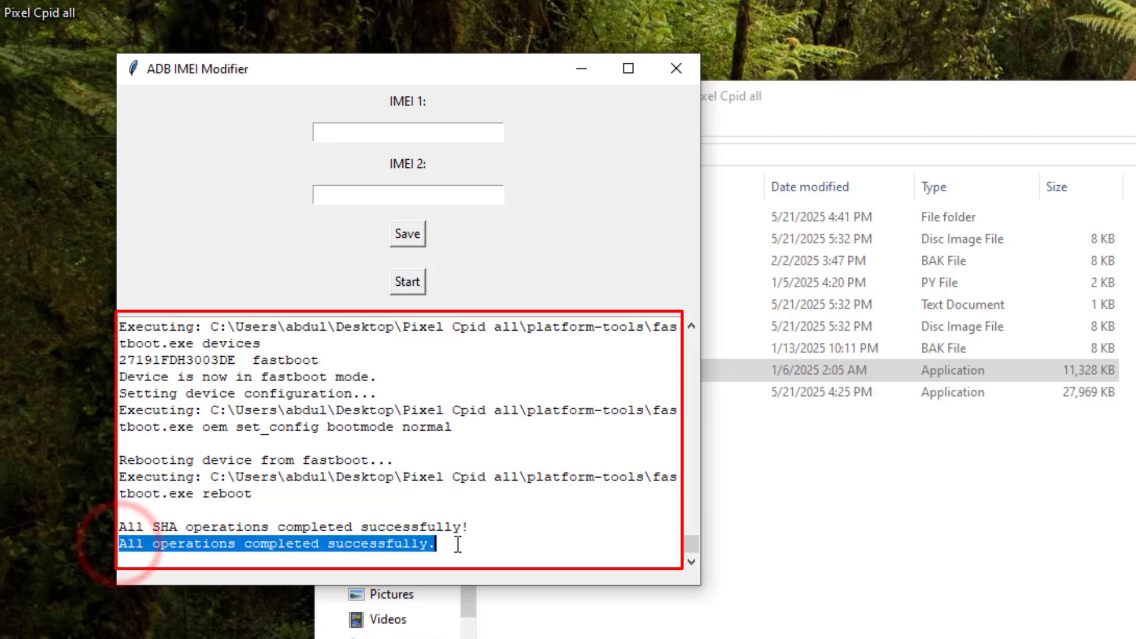
{"action": "left_click", "coordinate": [122, 526]}
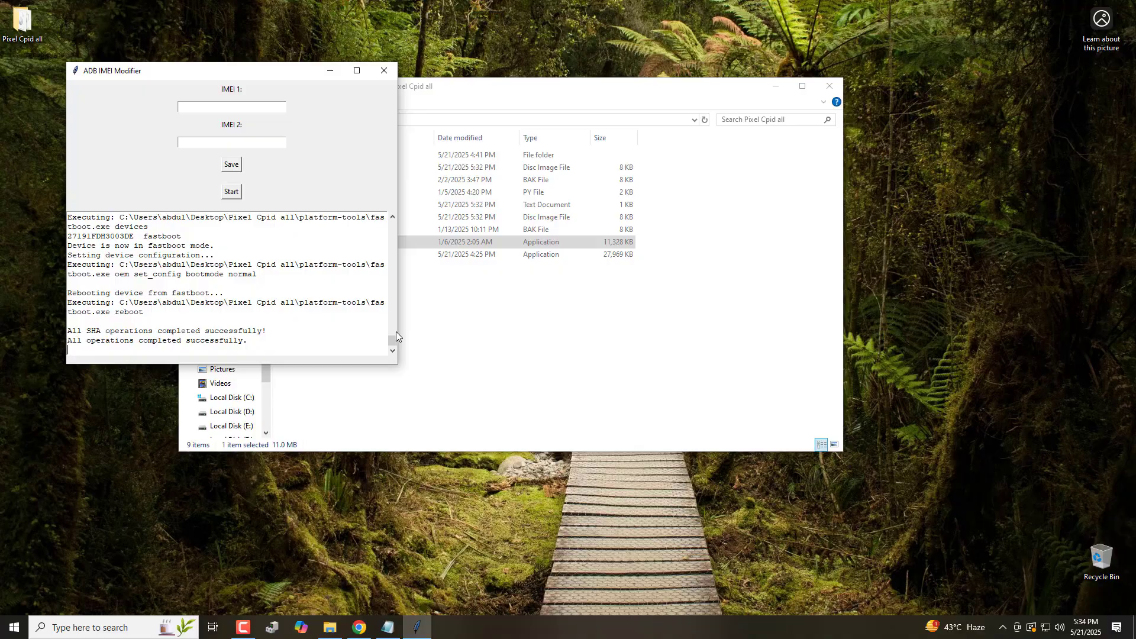
{"action": "scroll", "coordinate": [396, 335], "scroll_direction": "up", "scroll_amount": 3}
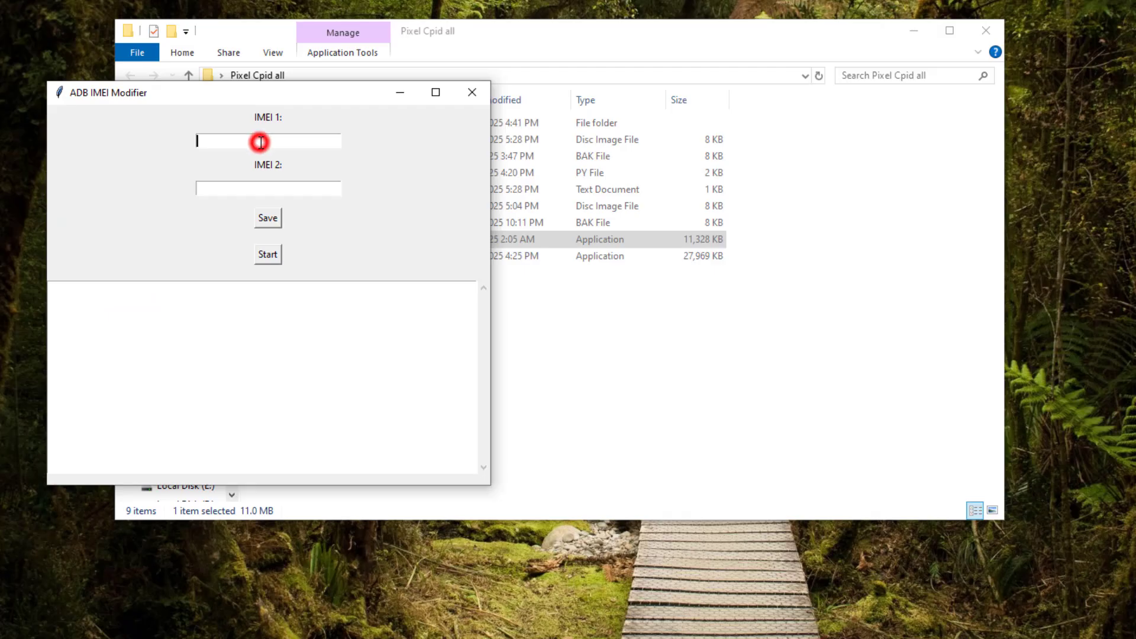
Step: Paste the second IMEI, save both IMEIs, and relaunch Pixel_tool from its folder
{"action": "key", "text": "ctrl+v"}
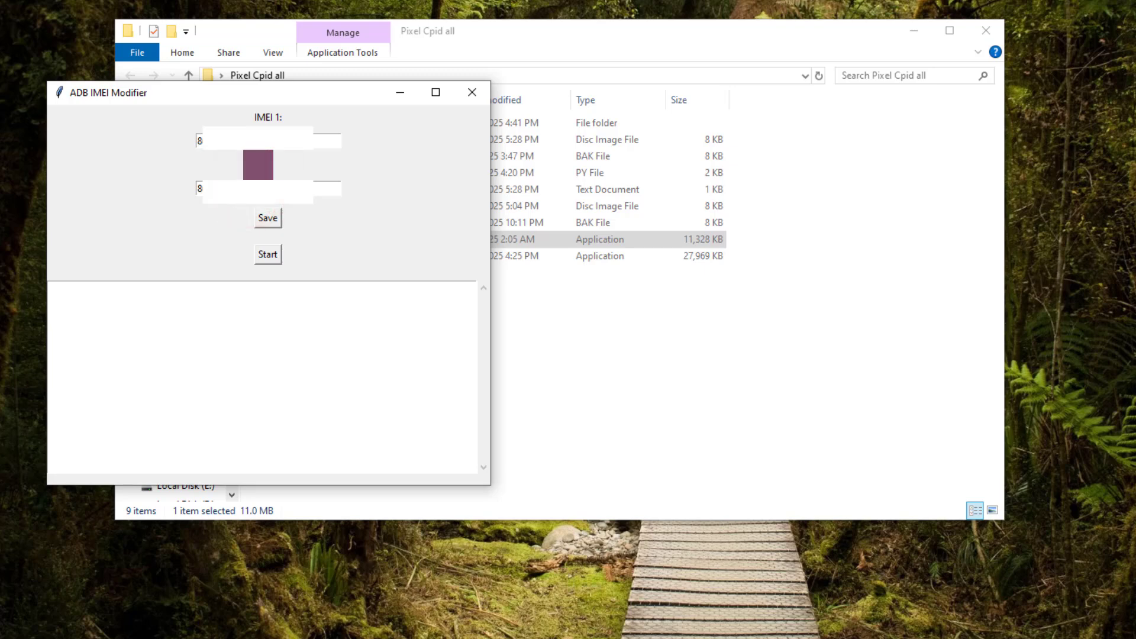
{"action": "left_click", "coordinate": [267, 218]}
{"action": "double_click", "coordinate": [510, 266]}
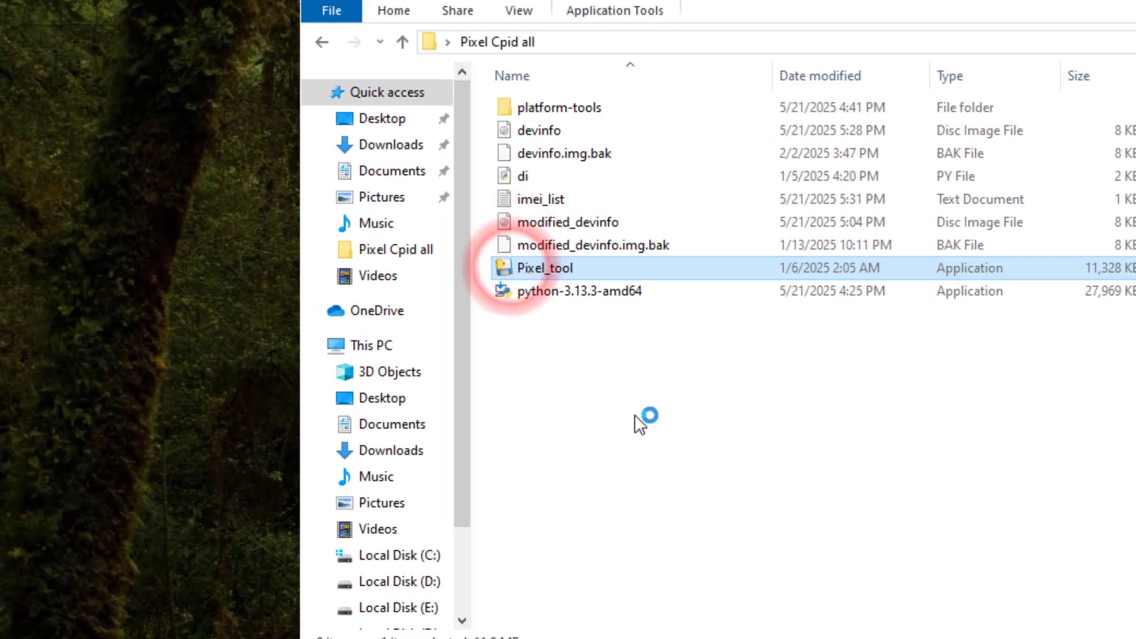